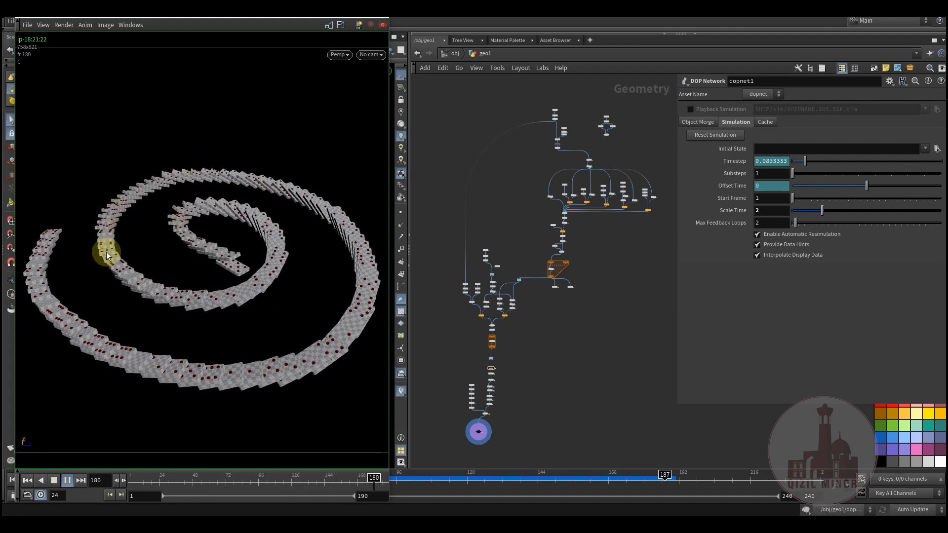
Leave the flipbook preview and display the box1 node's geometry to examine its shape and parameters
click(517, 214)
scroll(488, 354, up, 5)
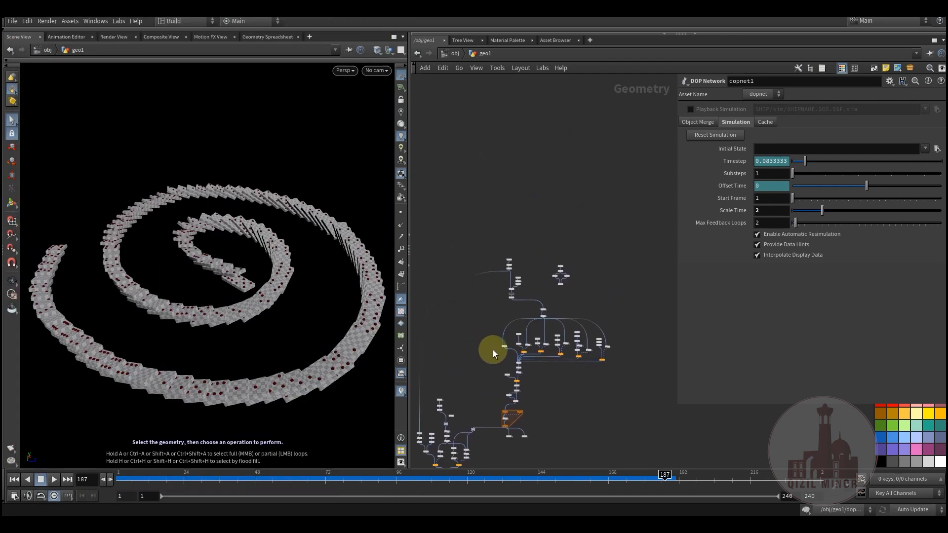
scroll(505, 271, up, 7)
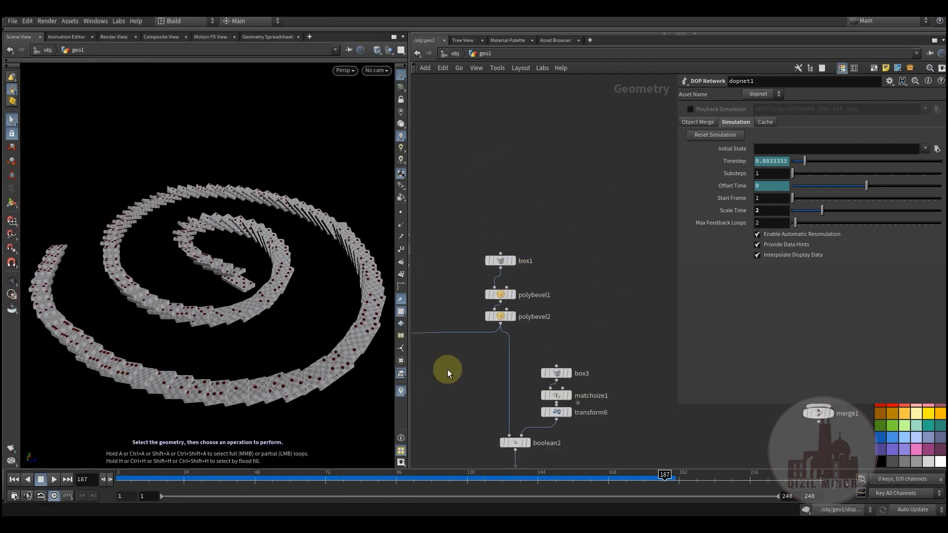
scroll(567, 237, up, 4)
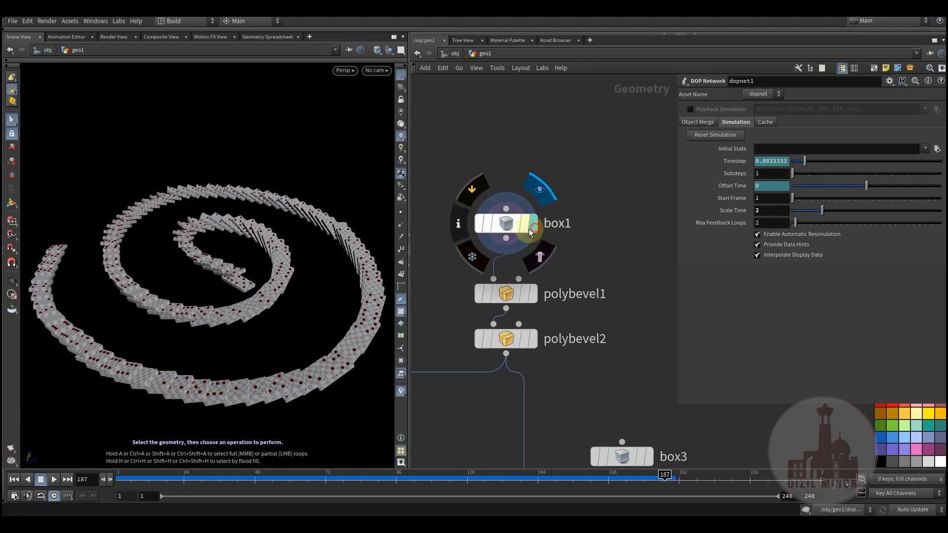
click(533, 224)
drag(162, 289, 222, 267)
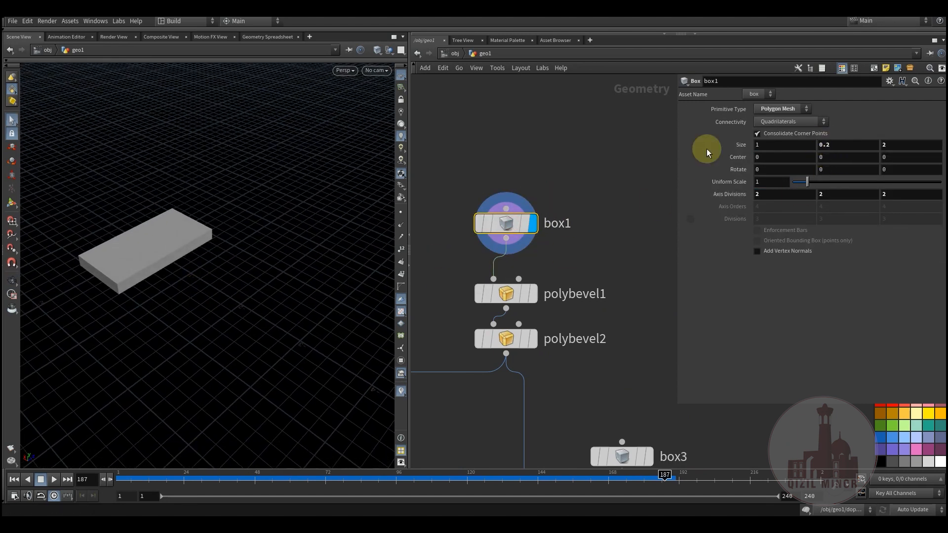
drag(131, 247, 168, 259)
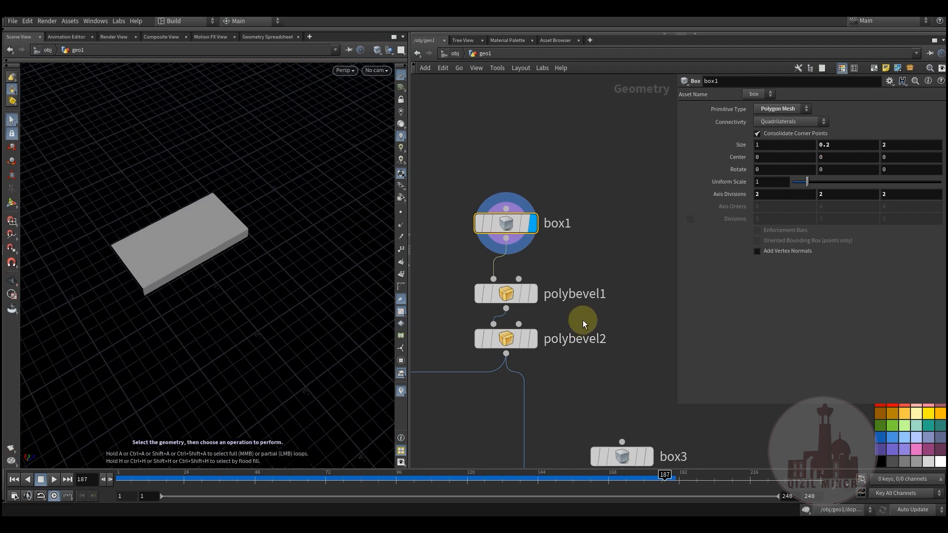
Display the results of polybevel1 and polybevel2 in turn to examine the beveled domino edges
click(509, 295)
drag(158, 275, 233, 249)
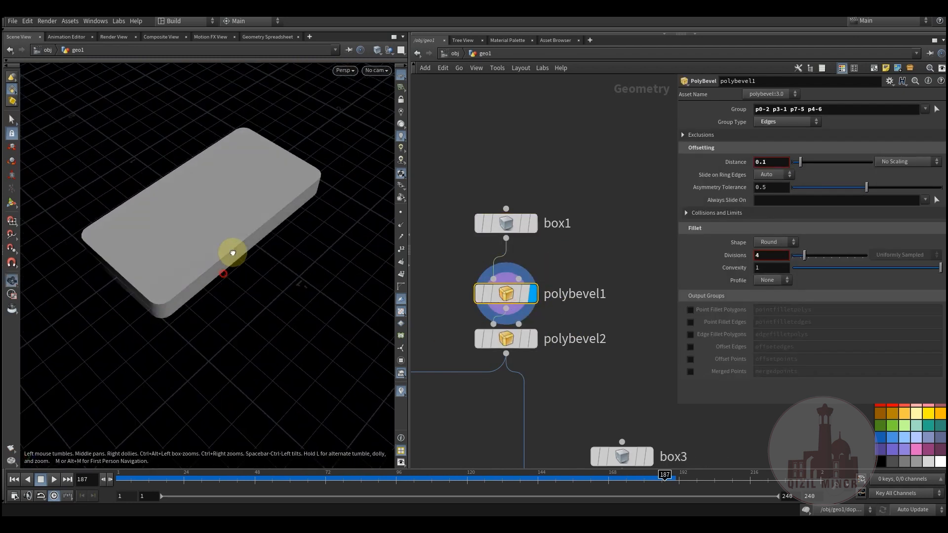
click(534, 341)
click(499, 339)
drag(211, 286, 447, 372)
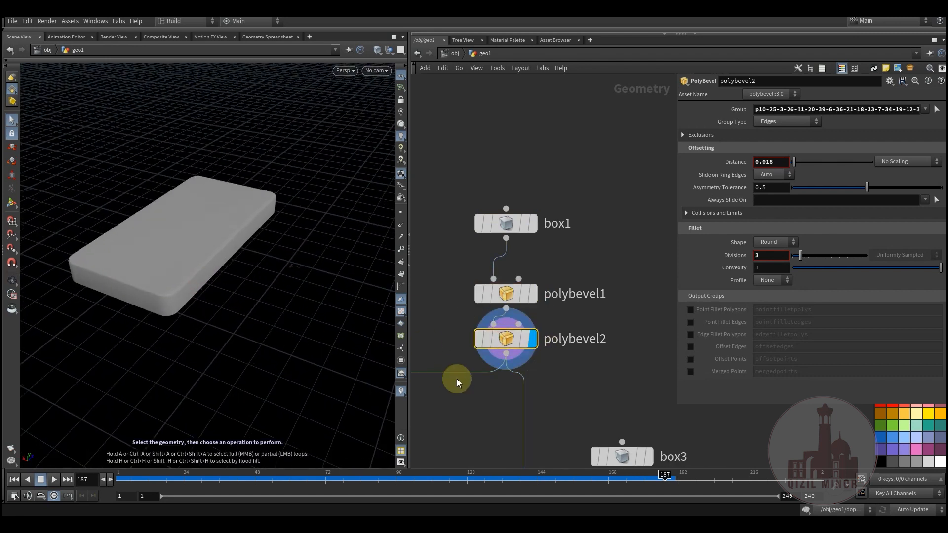
Display the boolean2 node's result and inspect the domino geometry from another angle
scroll(502, 366, down, 3)
middle_drag(501, 366, 501, 277)
scroll(542, 343, up, 2)
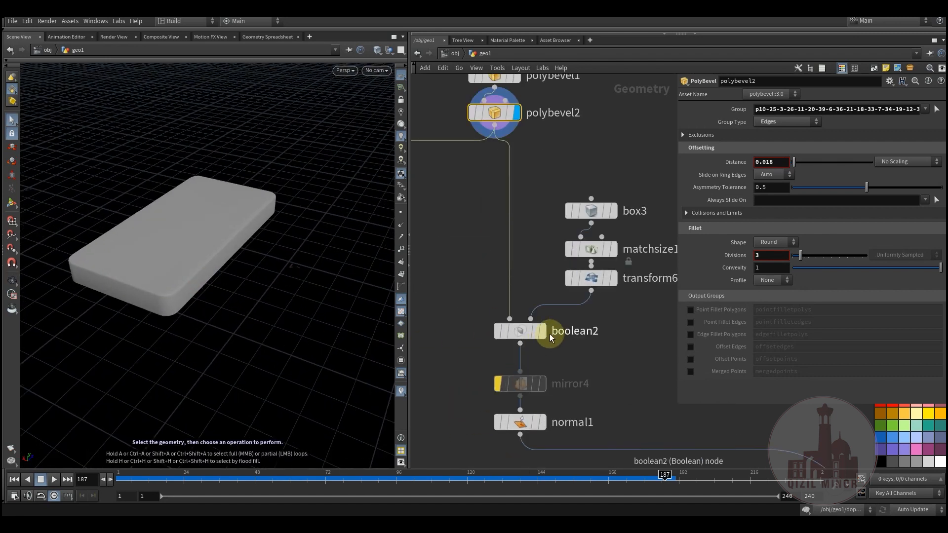
click(551, 338)
click(529, 335)
mouse_move(220, 281)
mouse_down()
mouse_move(199, 250)
mouse_move(211, 268)
mouse_up()
key(s)
Display the output of the normal1 node that follows the domino's boolean and mirror nodes
middle_drag(553, 428, 543, 326)
click(531, 322)
click(516, 323)
Display the split_prim_by_normal1 node's result and inspect the isolated face
middle_drag(613, 412, 394, 279)
scroll(500, 318, down, 2)
click(575, 283)
click(549, 298)
key(space)
drag(206, 265, 249, 302)
middle_drag(543, 349, 546, 311)
click(163, 317)
Display attribwrangle1 with its bounding-box-center code highlighted, and template split_prim_by_normal1 as an outline around the center point
click(571, 288)
click(543, 316)
drag(796, 212, 695, 173)
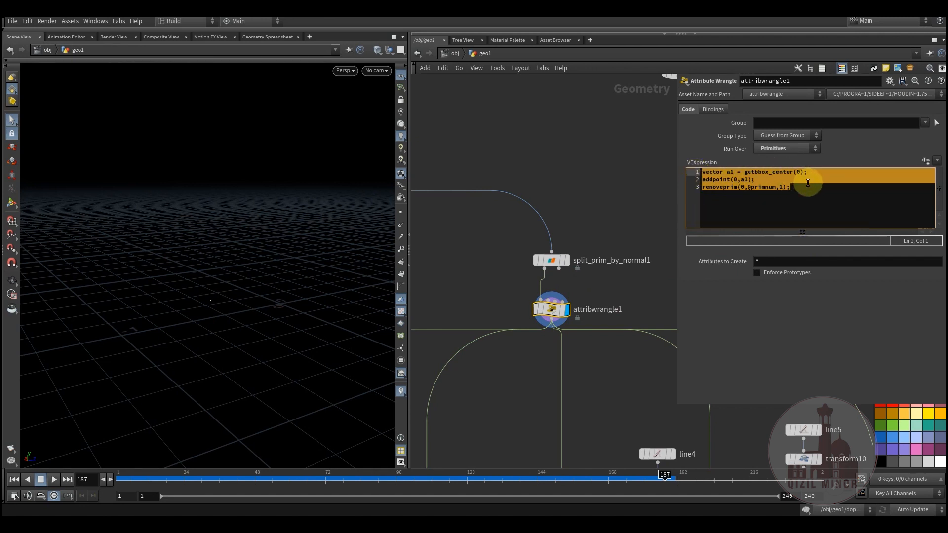
click(568, 277)
alt+drag(334, 318, 206, 273)
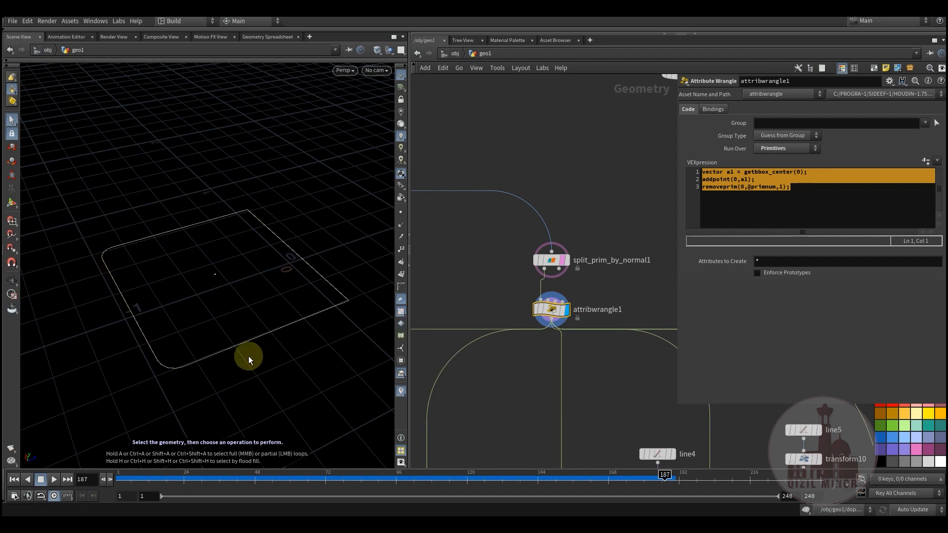
Display attribwrangle8 and highlight its VEX line that assigns the ptid attribute
middle_drag(610, 393, 588, 298)
scroll(588, 298, down, 3)
middle_drag(514, 317, 602, 297)
middle_drag(485, 344, 516, 292)
scroll(512, 293, up, 3)
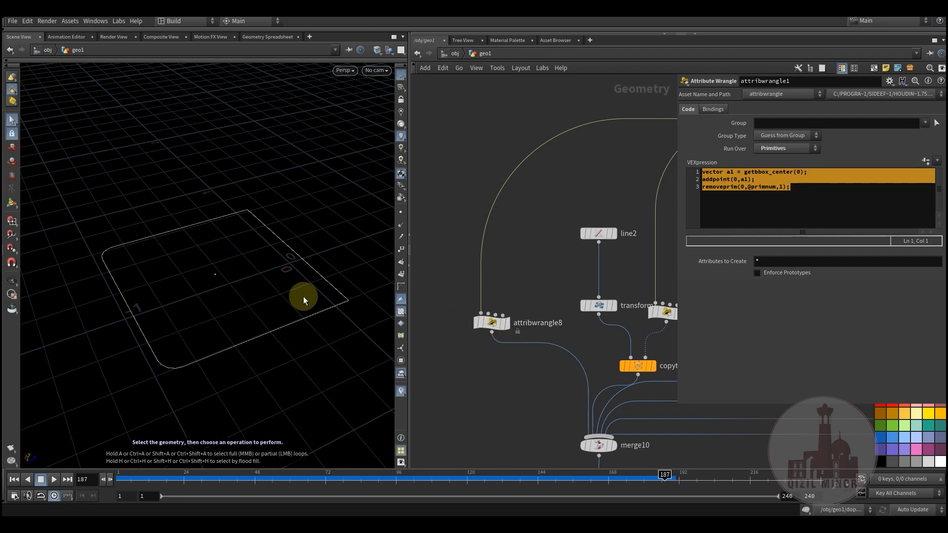
click(491, 323)
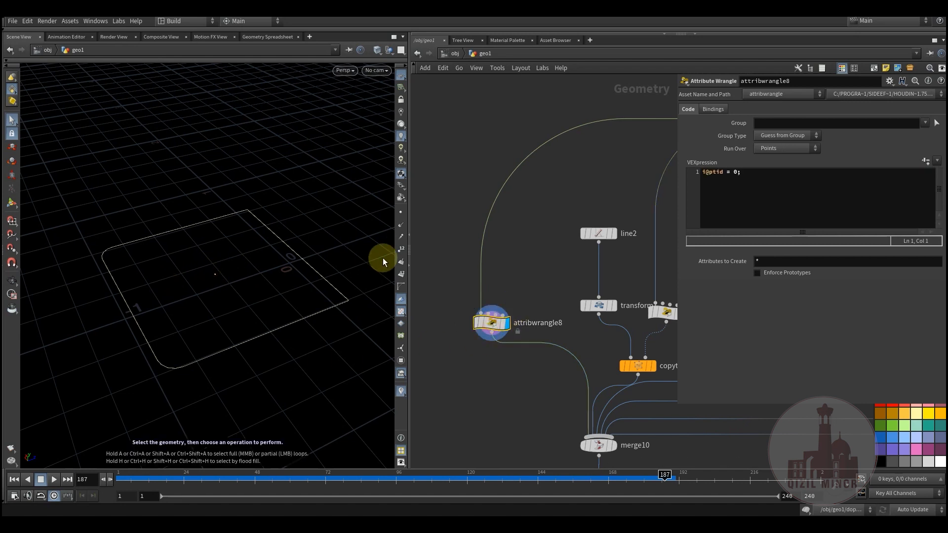
drag(751, 175, 694, 173)
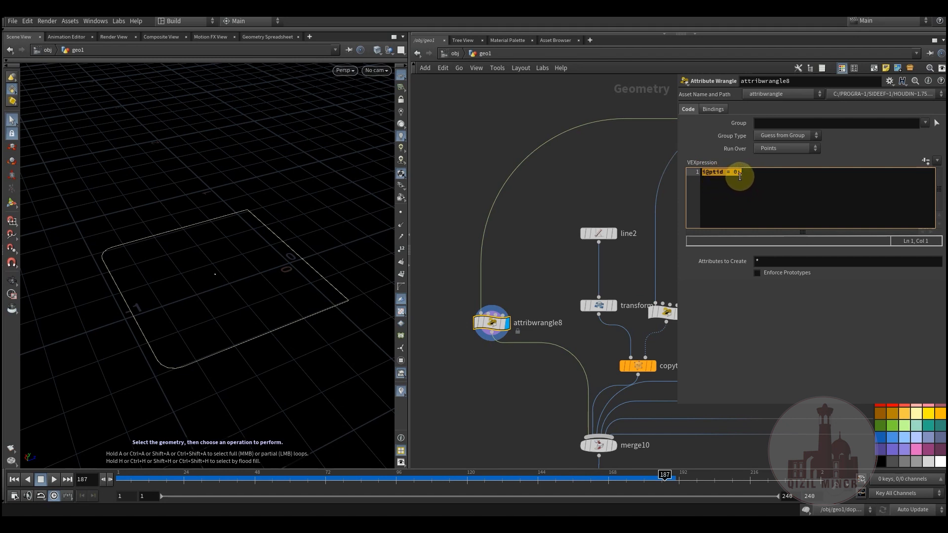
Display copytopoints1's line with point markers turned on in the viewport
middle_drag(541, 275, 473, 274)
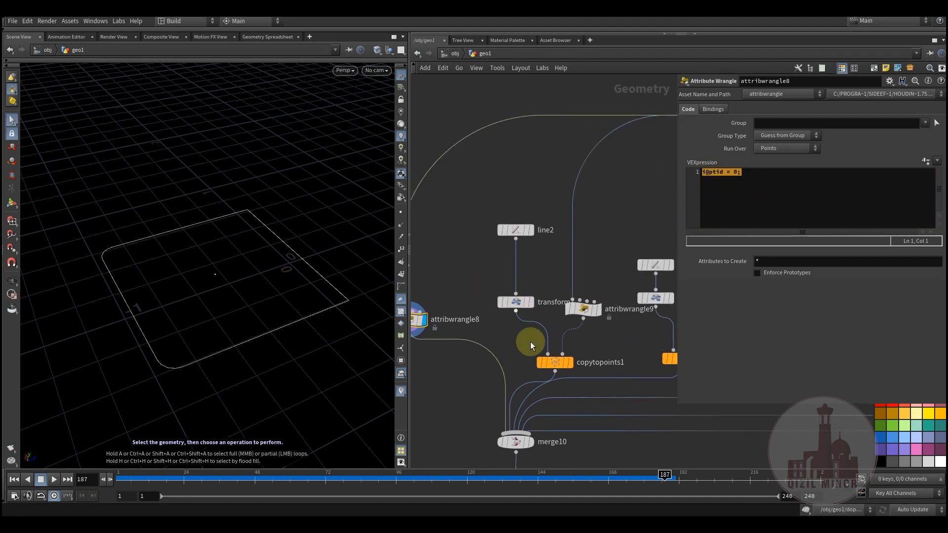
click(574, 346)
click(554, 364)
alt+drag(235, 296, 431, 280)
click(401, 237)
middle_drag(595, 280, 554, 219)
click(172, 264)
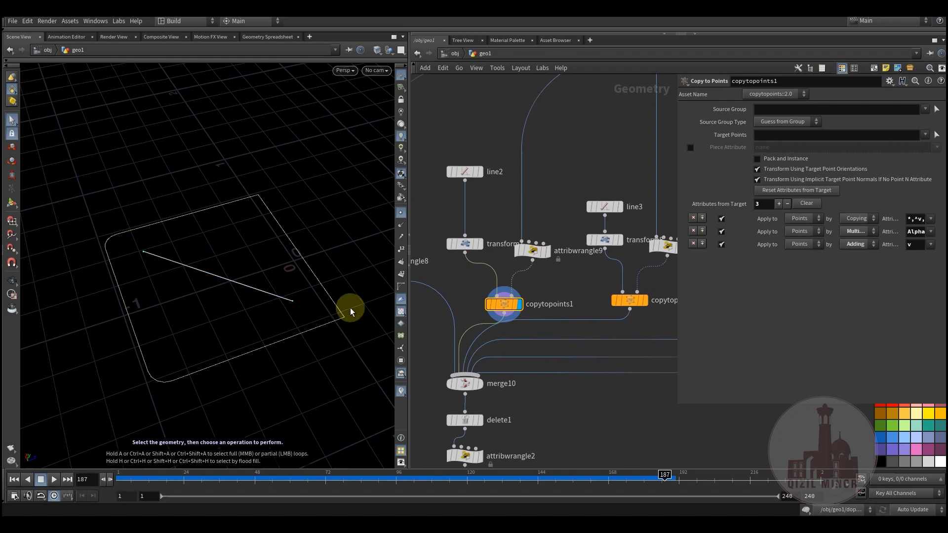
Highlight the ptid code in attribwrangle9 and attribwrangle10, displaying the copytopoints2 result in between
click(532, 252)
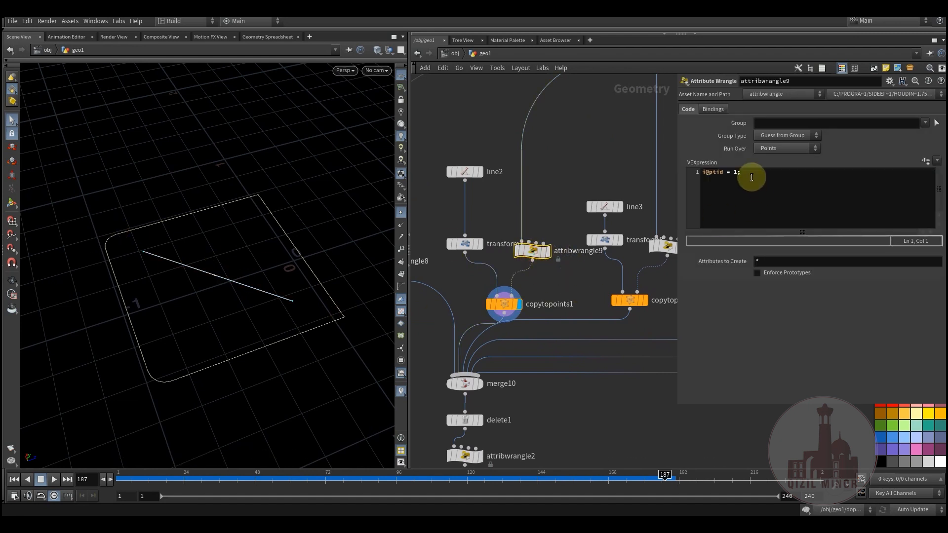
drag(748, 173, 687, 171)
middle_drag(547, 281, 473, 265)
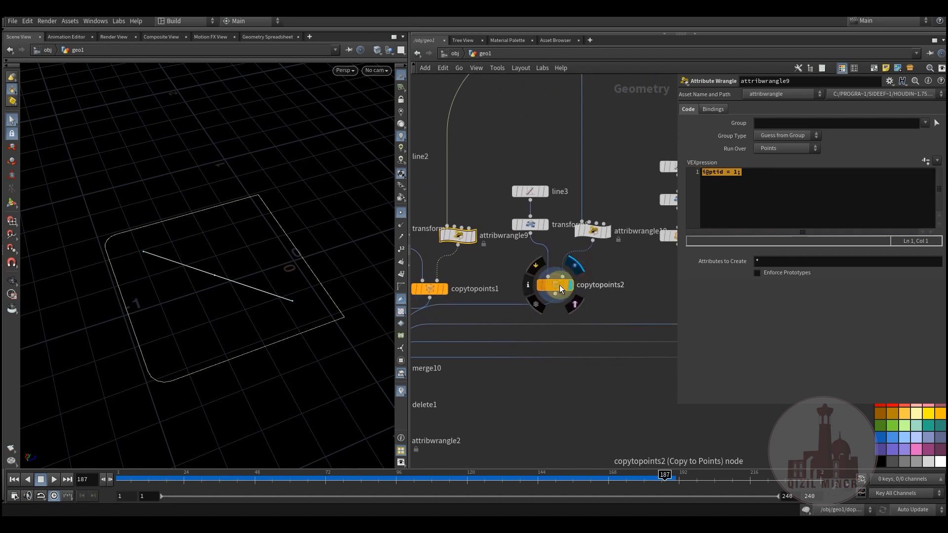
click(553, 285)
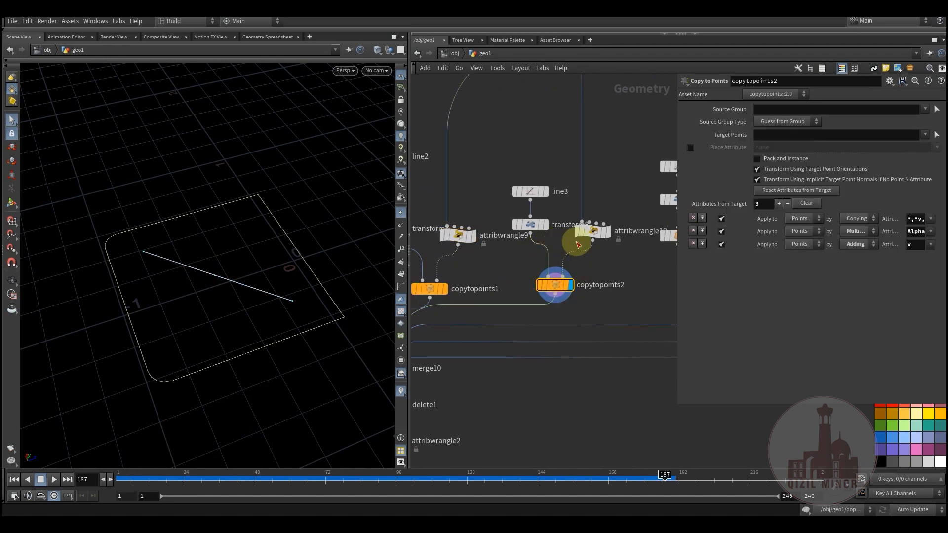
click(592, 232)
drag(756, 180, 679, 180)
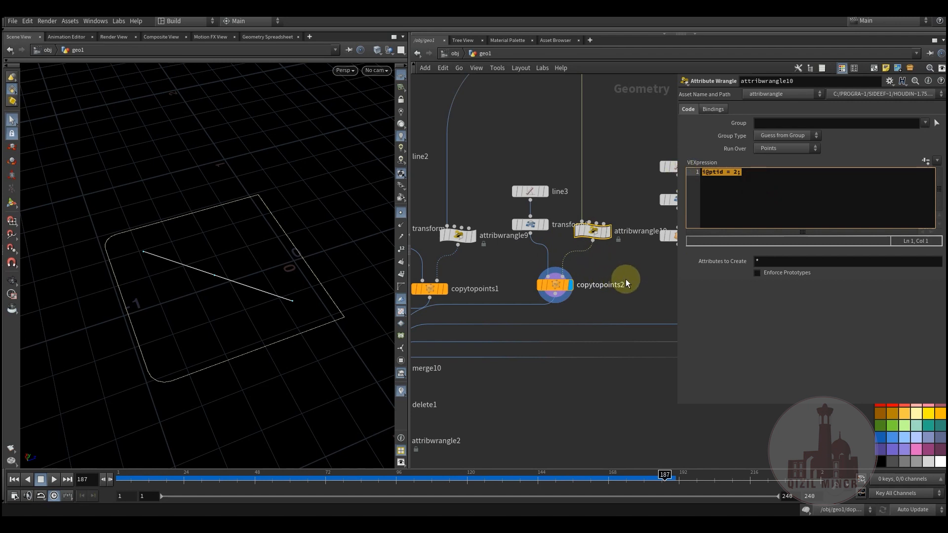
Display the copytopoints3 node's result and examine the mirrored lines inside the domino outline
middle_drag(621, 282, 469, 282)
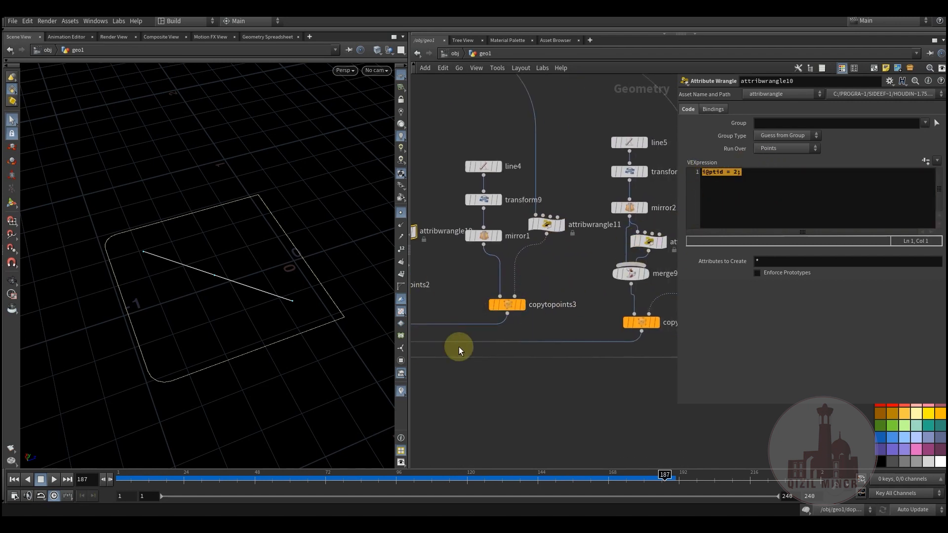
mouse_move(504, 309)
click(530, 290)
click(508, 305)
alt+drag(210, 275, 215, 307)
middle_drag(637, 311, 521, 289)
Display the copytopoints4 node's result and examine its line points
mouse_move(537, 310)
click(545, 285)
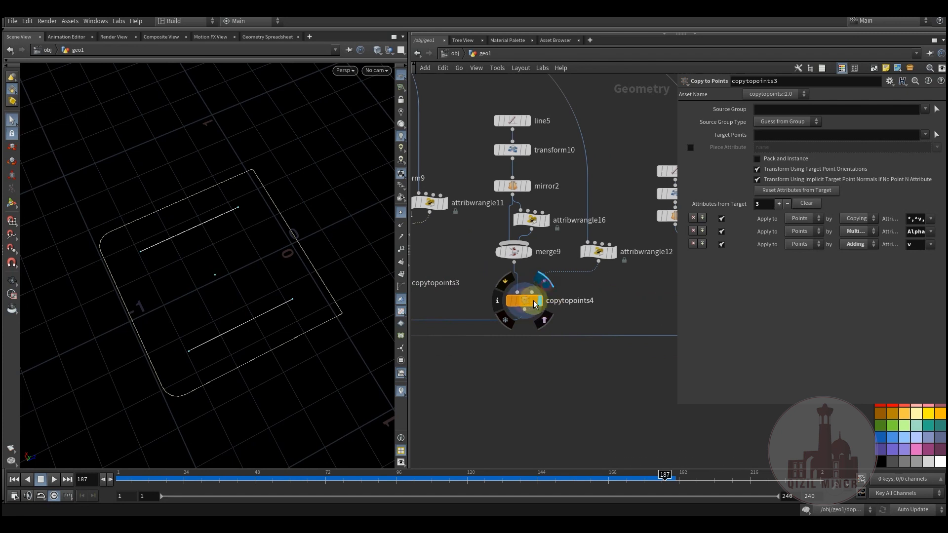
click(543, 299)
click(215, 291)
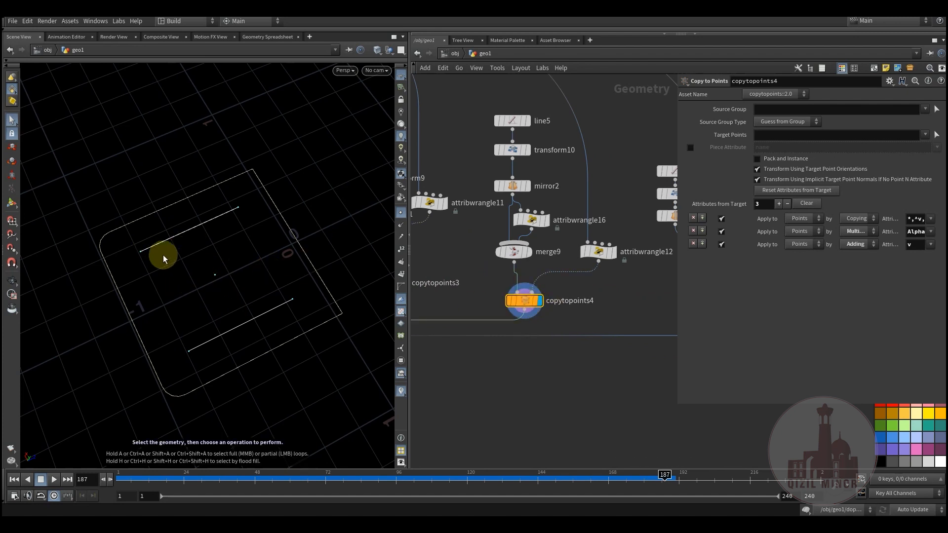
key(ctrl+v)
Display the copytopoints10 node's result built from line6 and its mirror
mouse_move(595, 316)
click(585, 299)
click(568, 320)
middle_drag(489, 376, 431, 375)
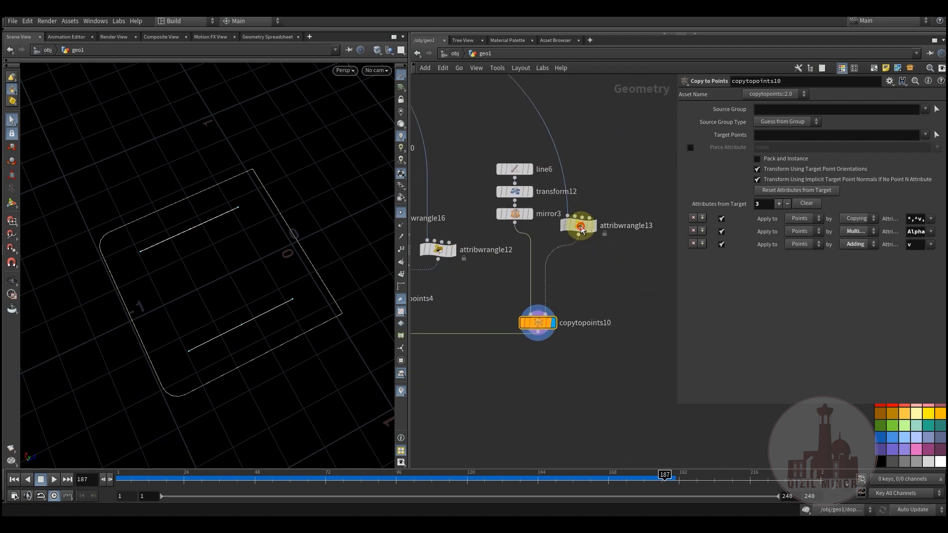
Move attribwrangle13 slightly lower in the network and highlight its ptid code
click(581, 228)
drag(581, 229, 598, 258)
drag(747, 177, 708, 173)
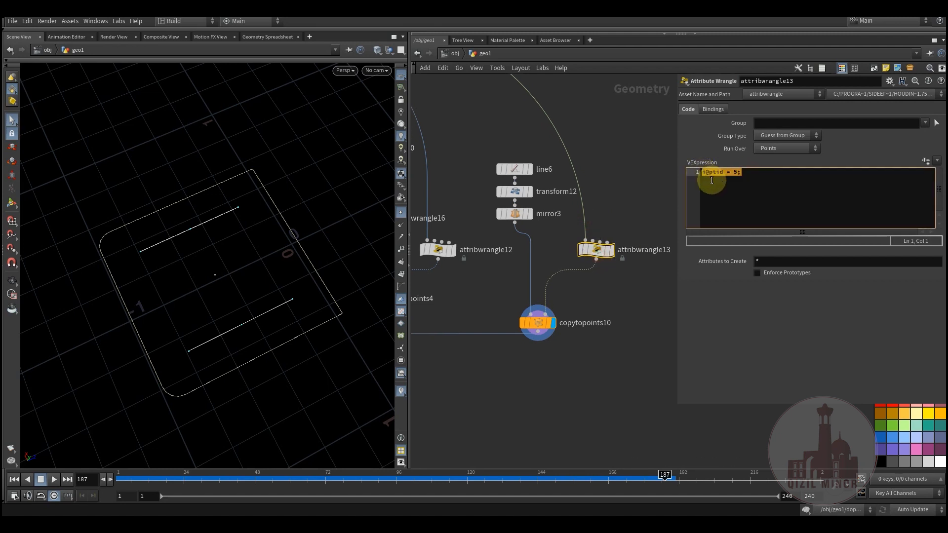
Display the merge10 node to view the combined point and line layouts
scroll(473, 312, down, 6)
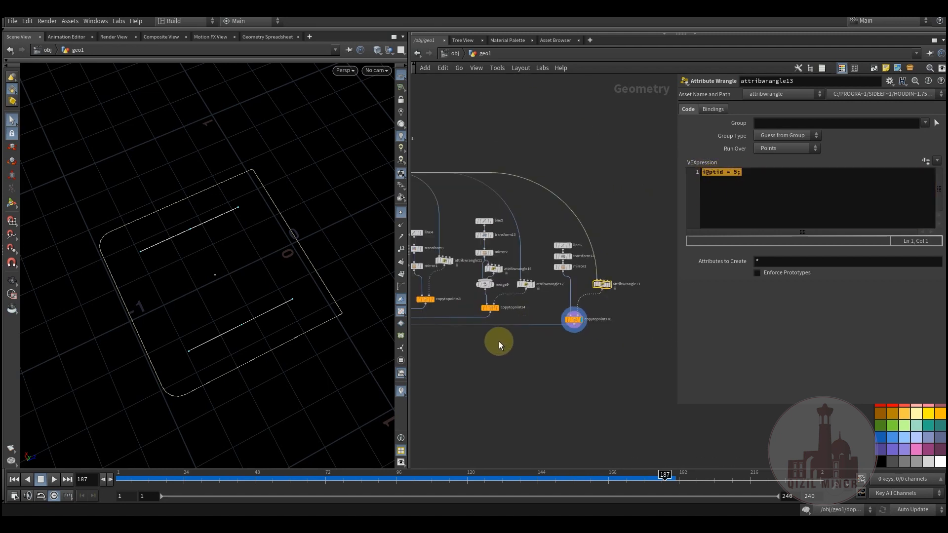
scroll(507, 330, up, 5)
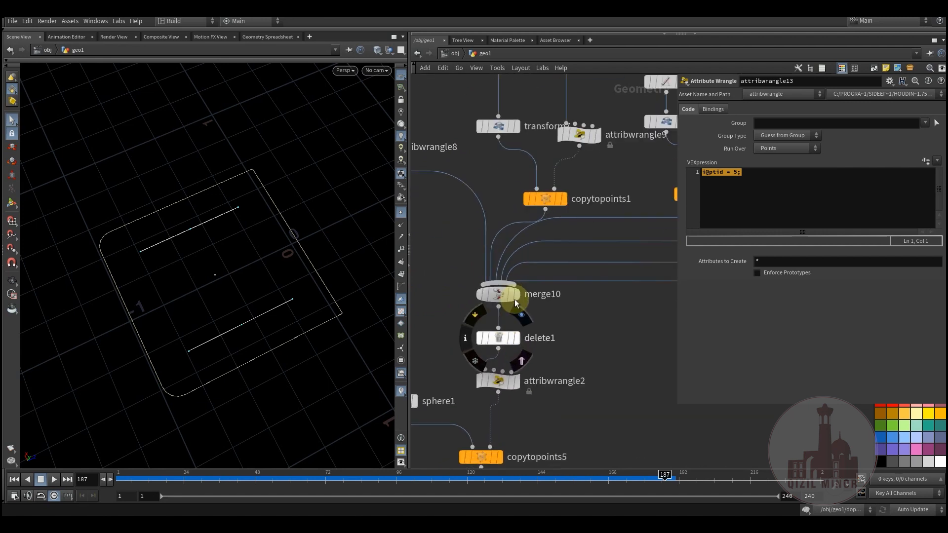
click(531, 280)
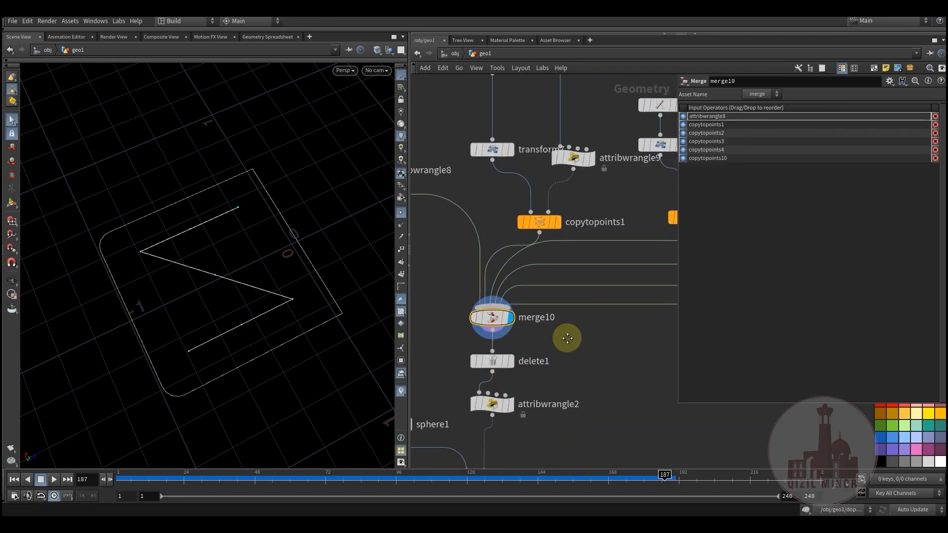
Display delete1's points-only result, followed by attribwrangle2 with its pscale ramp code
middle_drag(547, 303, 584, 250)
click(522, 267)
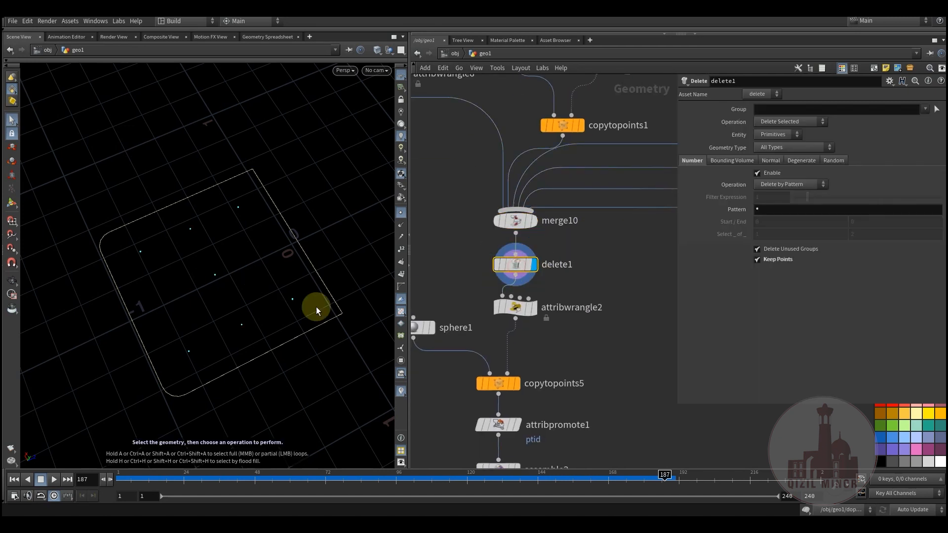
click(537, 314)
middle_drag(603, 363, 617, 293)
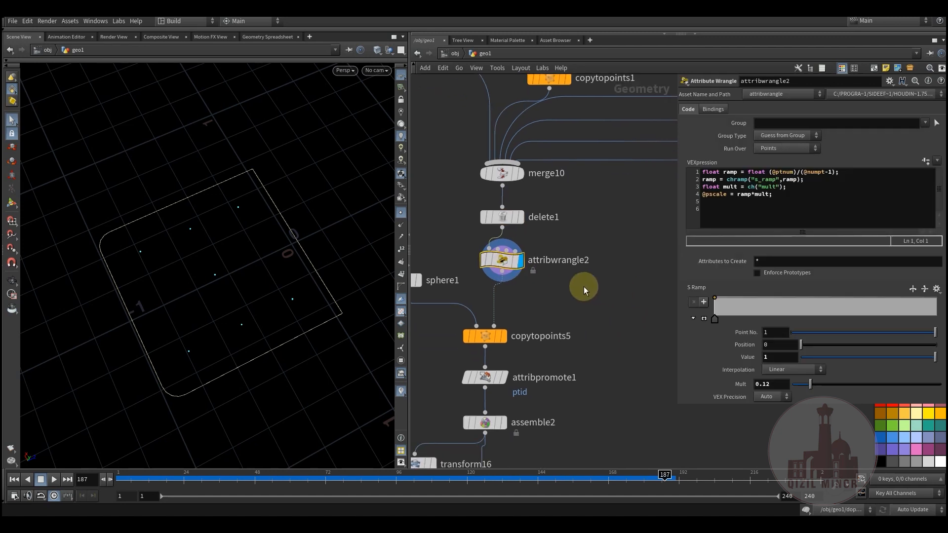
Display the spheres from copytopoints5 with the viewport point markers turned off
click(505, 336)
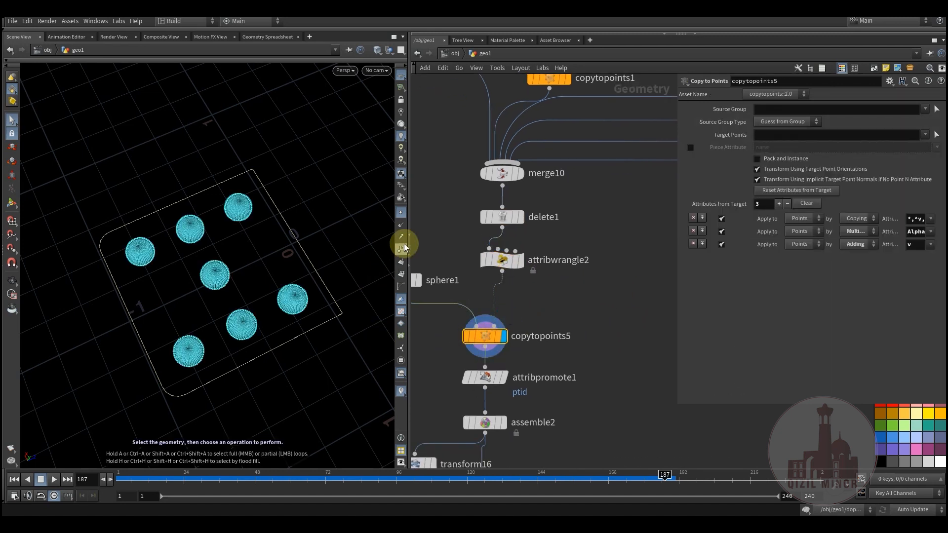
click(401, 213)
mouse_move(292, 266)
mouse_down()
mouse_move(302, 237)
mouse_move(281, 250)
mouse_move(270, 307)
mouse_up()
middle_drag(593, 318, 637, 242)
Display attribpromote1 and review its promotion of ptid from point to primitive
click(563, 282)
click(545, 301)
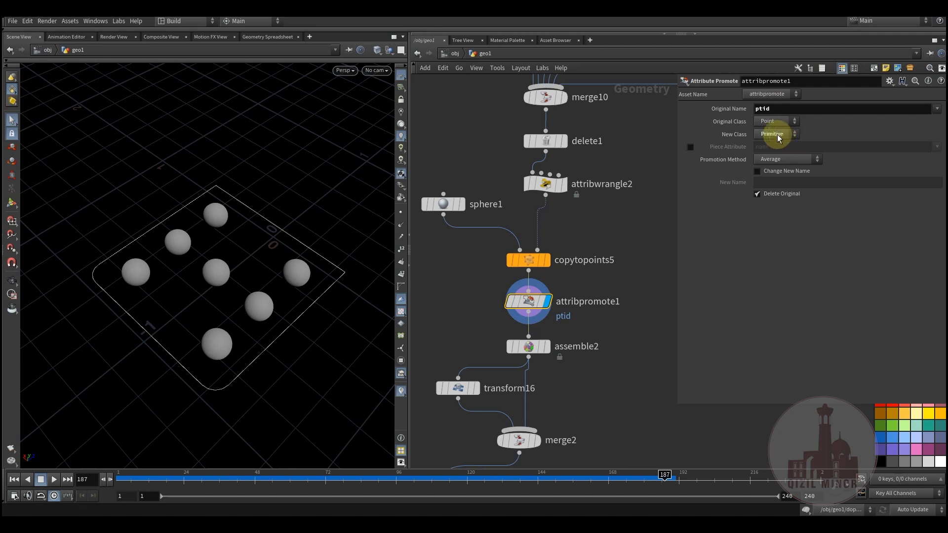
Display the assemble2 node and check its packed-primitive settings and node information
mouse_move(533, 348)
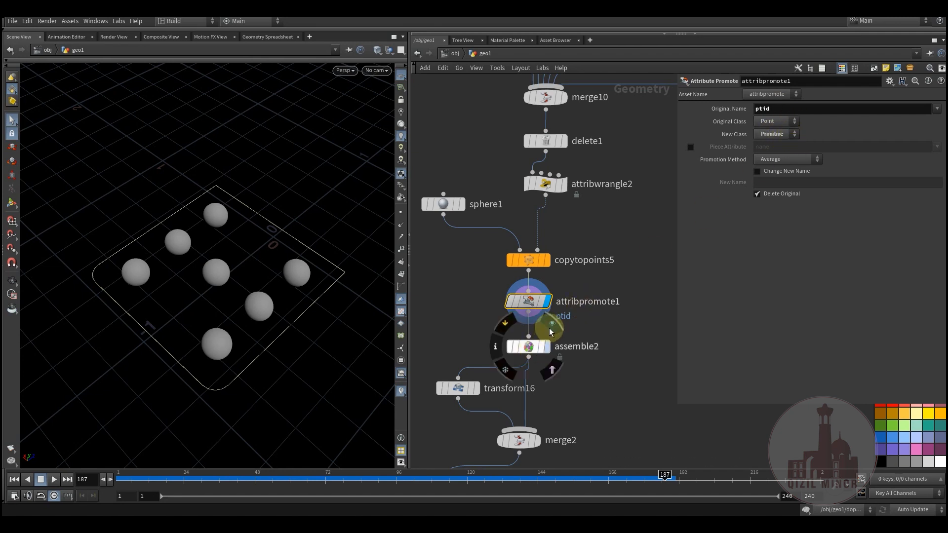
click(548, 328)
click(529, 345)
middle_drag(634, 333, 617, 310)
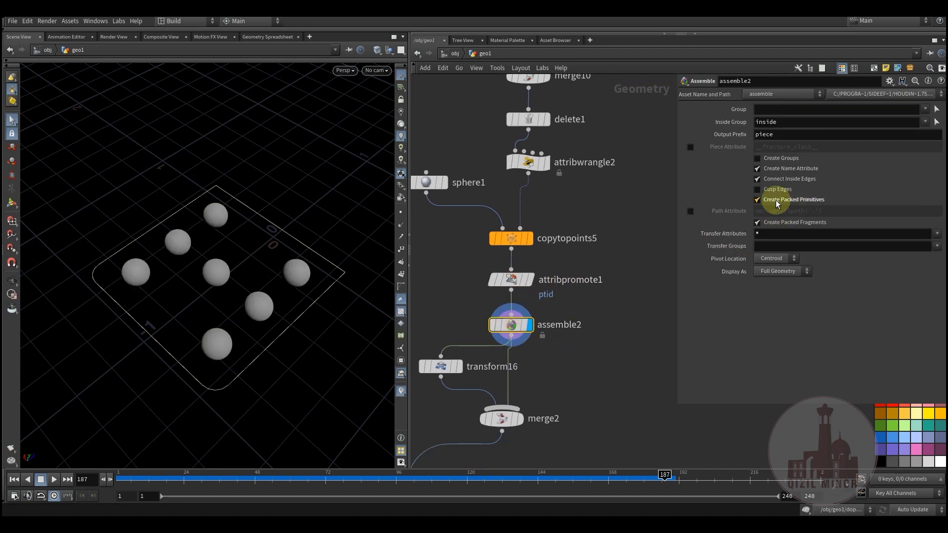
middle_click(511, 330)
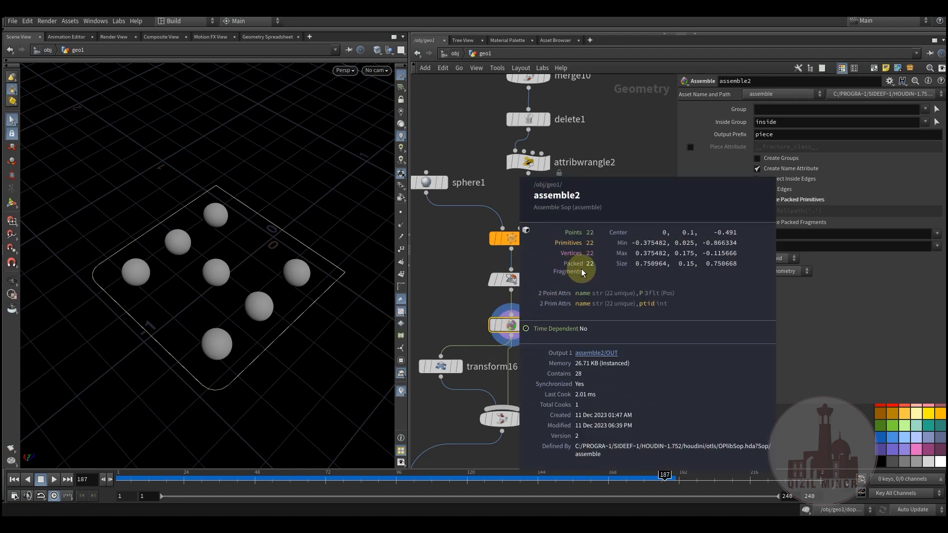
drag(546, 375, 550, 300)
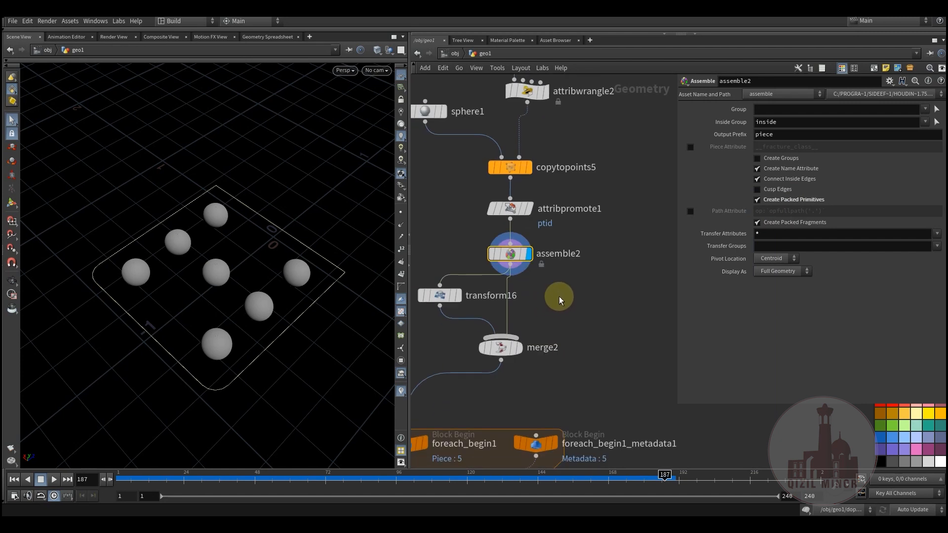
Display the shifted sphere set from transform16, followed by both sphere sets combined in merge2
click(459, 302)
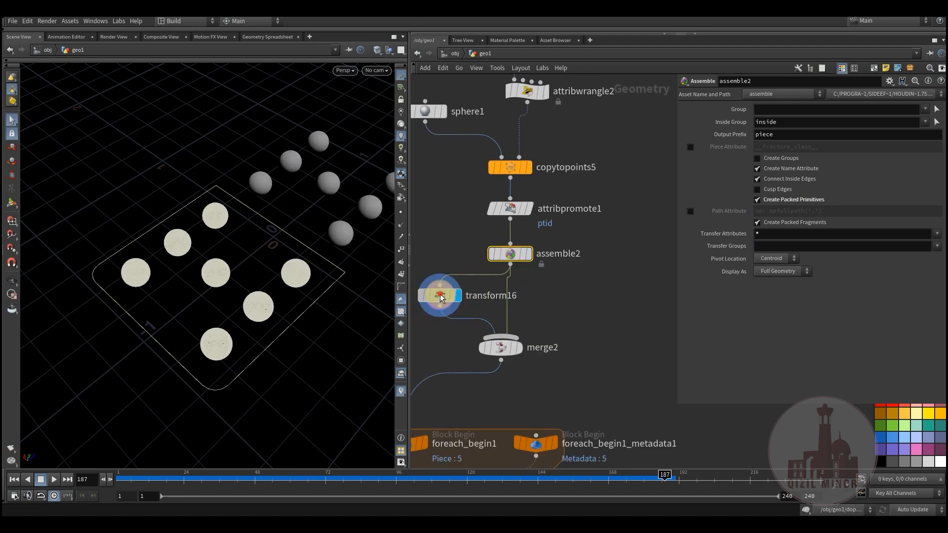
click(435, 291)
drag(292, 248, 229, 320)
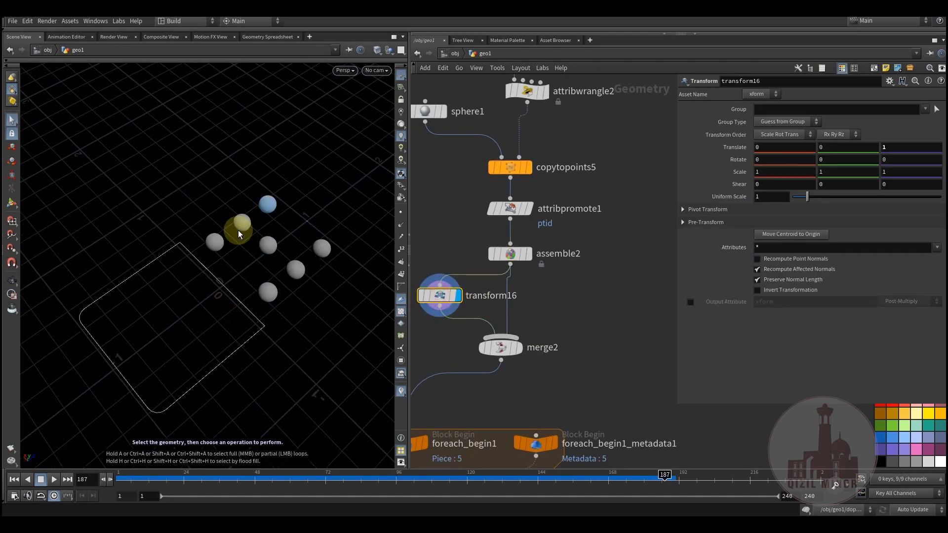
click(514, 349)
click(512, 349)
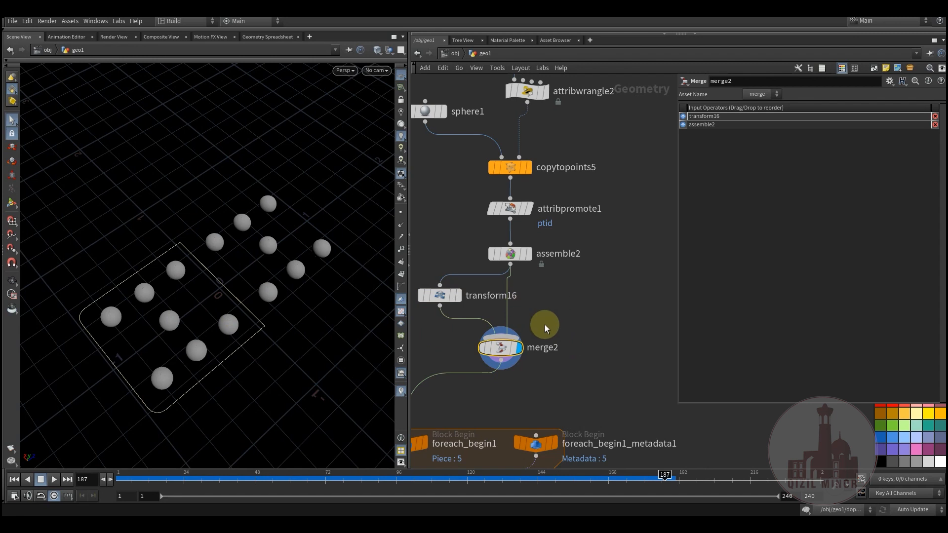
key(f)
Display foreach_begin1 and check its Extract Piece or Point method
middle_drag(575, 259, 636, 147)
mouse_move(558, 220)
middle_down()
mouse_move(558, 234)
mouse_move(546, 209)
middle_up()
click(502, 248)
click(502, 248)
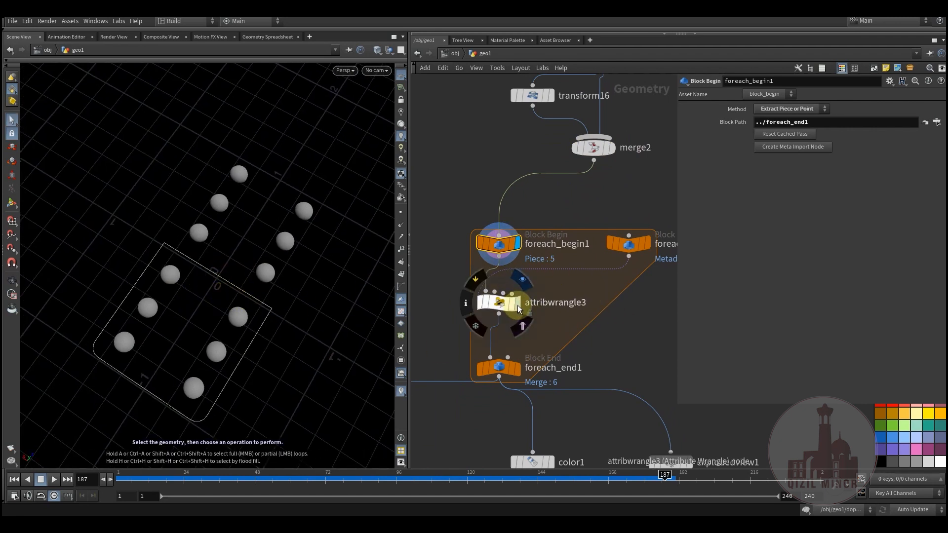
Display attribwrangle3 with its dmno code and move the foreach_begin1_metadata1 node closer to foreach_begin1
click(497, 305)
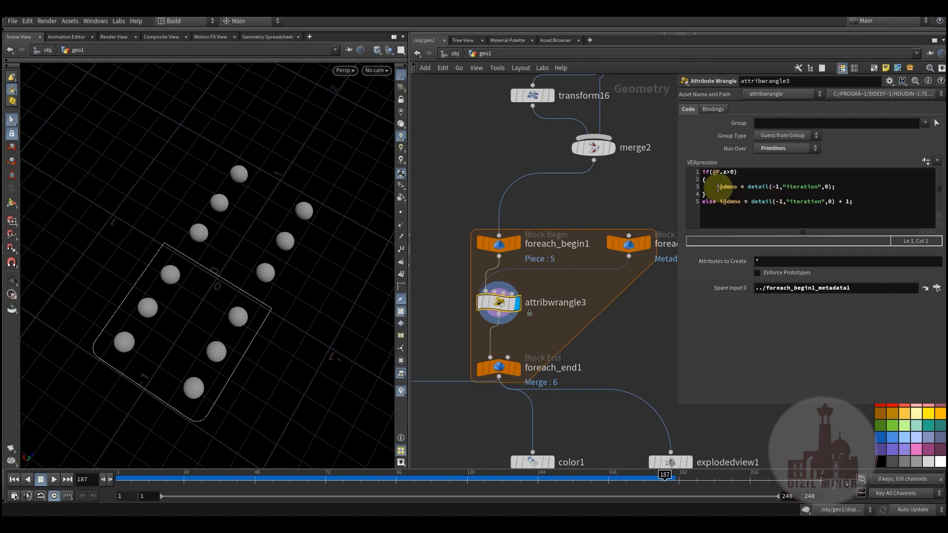
drag(629, 245, 586, 256)
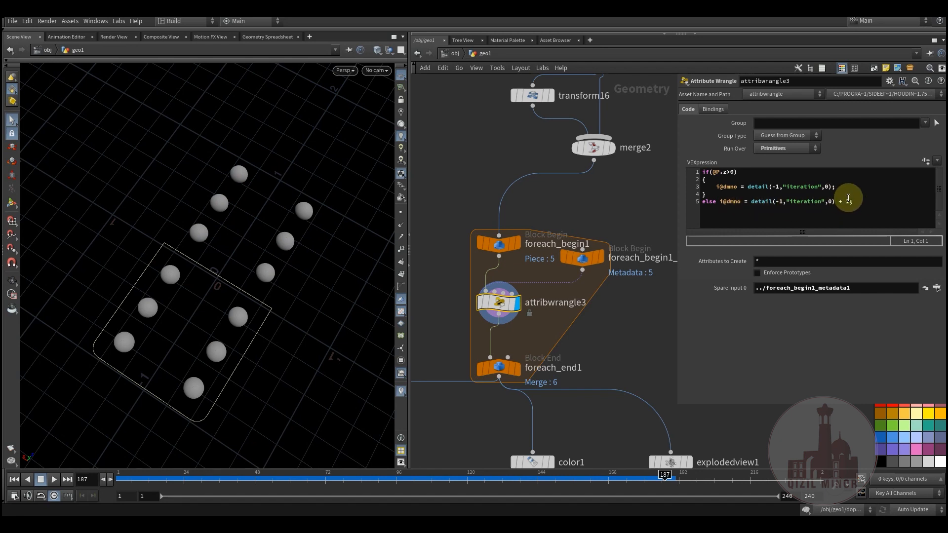
Examine the primitives' dmno values from attribwrangle3 in its geometry spreadsheet, sorted by dmno, and close the spreadsheet
middle_drag(607, 337, 605, 311)
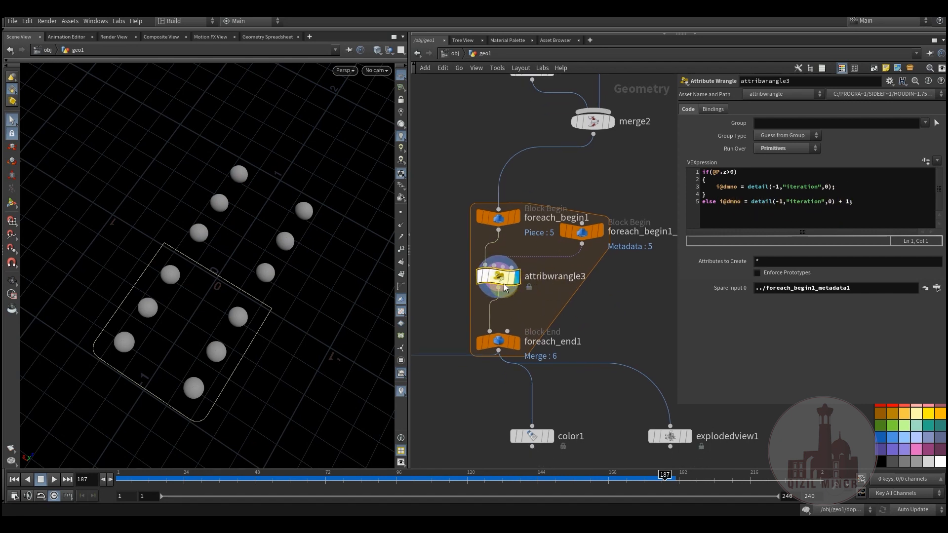
right_click(498, 280)
click(535, 340)
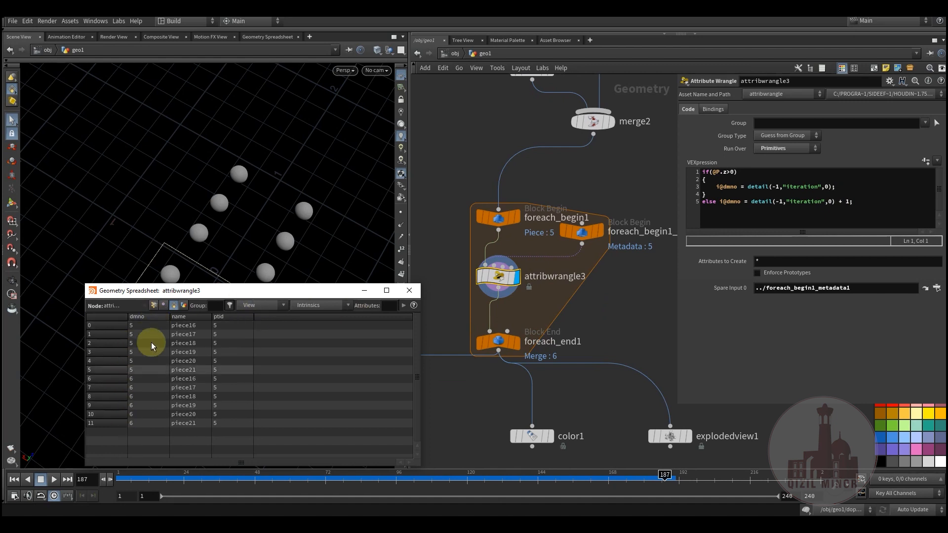
click(147, 316)
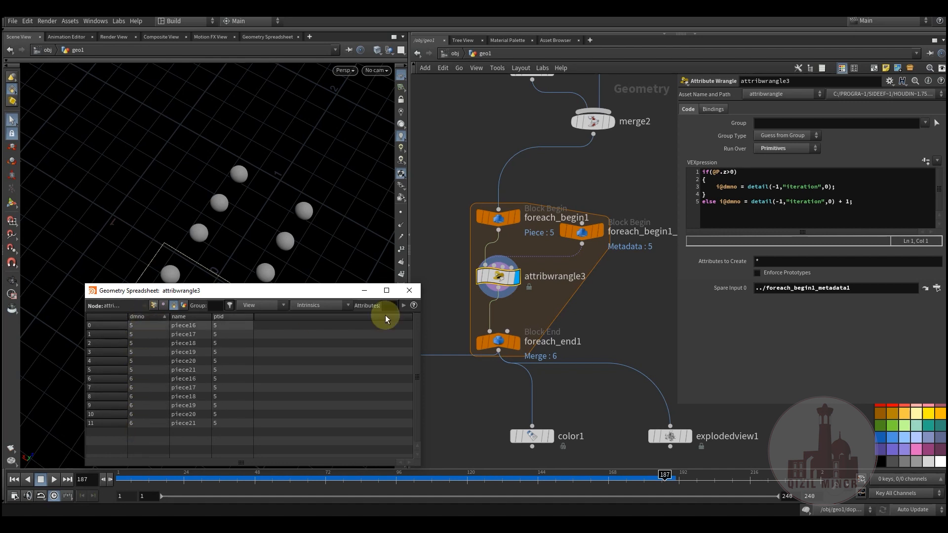
click(411, 293)
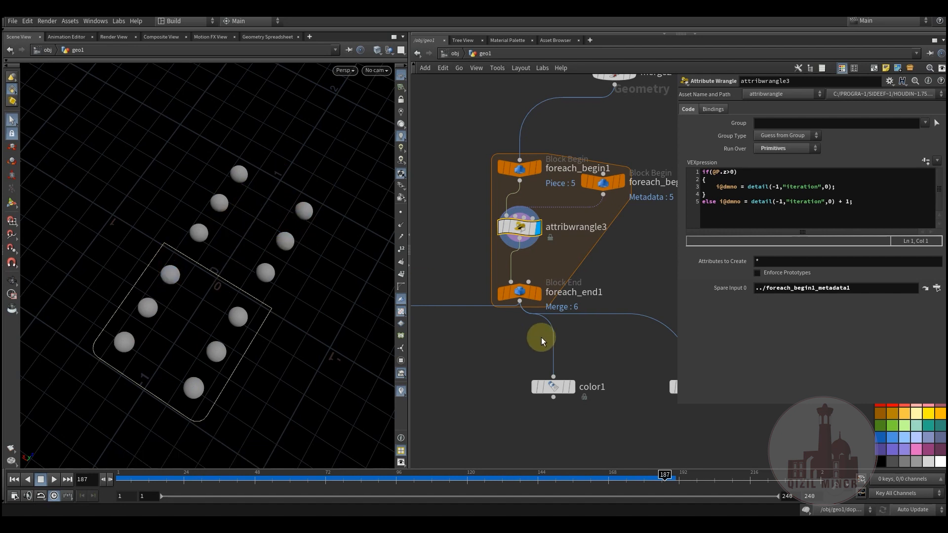
Find the drawcurve1 branch of the network and display the resampled spiral curve from resample3
middle_drag(519, 341, 584, 327)
scroll(550, 341, down, 3)
mouse_move(504, 334)
middle_down()
mouse_move(602, 303)
mouse_move(617, 262)
middle_up()
mouse_move(544, 311)
middle_down()
mouse_move(569, 271)
mouse_move(592, 281)
mouse_move(624, 330)
middle_up()
middle_drag(534, 230, 526, 235)
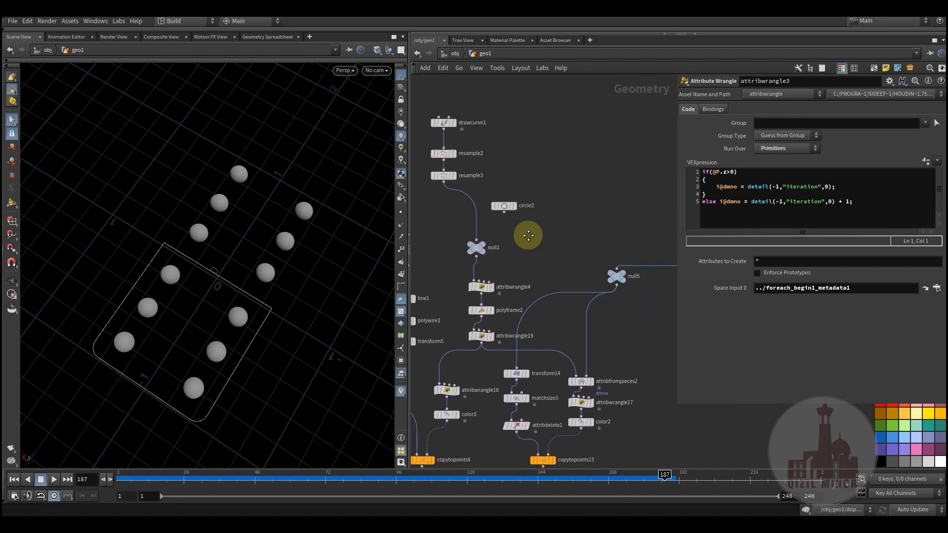
middle_drag(635, 297, 534, 236)
scroll(534, 236, up, 3)
middle_drag(496, 285, 595, 204)
middle_drag(616, 257, 659, 281)
scroll(616, 275, down, 3)
mouse_move(549, 123)
middle_down()
mouse_move(582, 221)
mouse_move(567, 245)
middle_up()
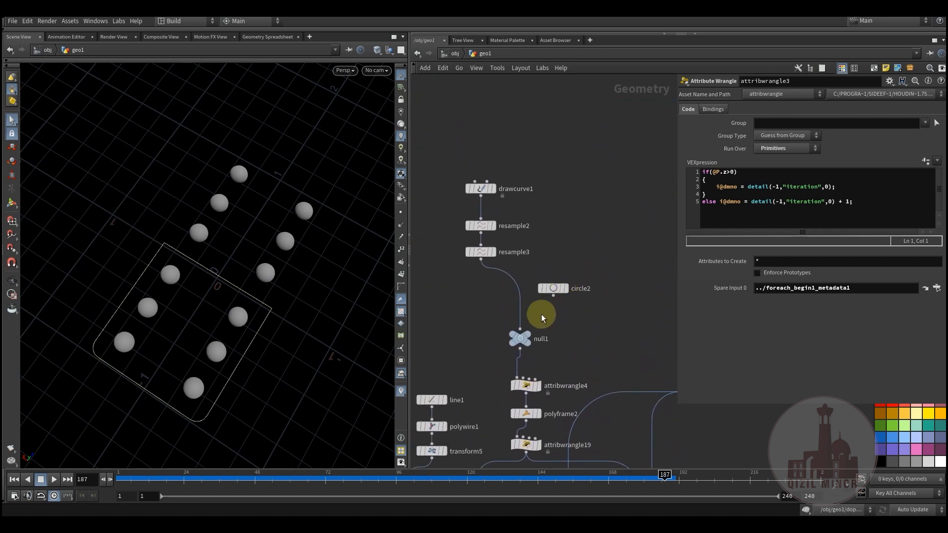
click(494, 253)
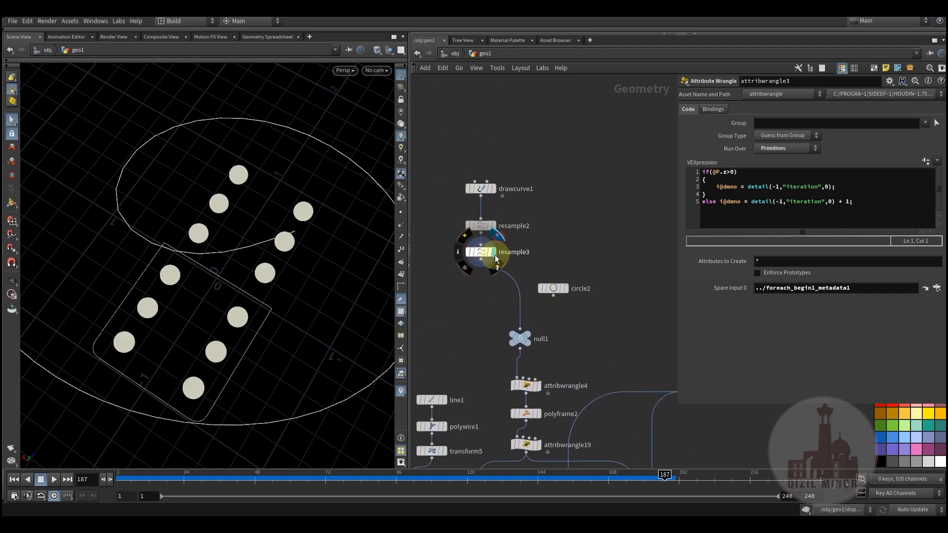
click(482, 257)
middle_drag(262, 253, 280, 243)
right_drag(253, 256, 239, 279)
mouse_move(238, 279)
middle_down()
mouse_move(254, 250)
mouse_move(241, 266)
middle_up()
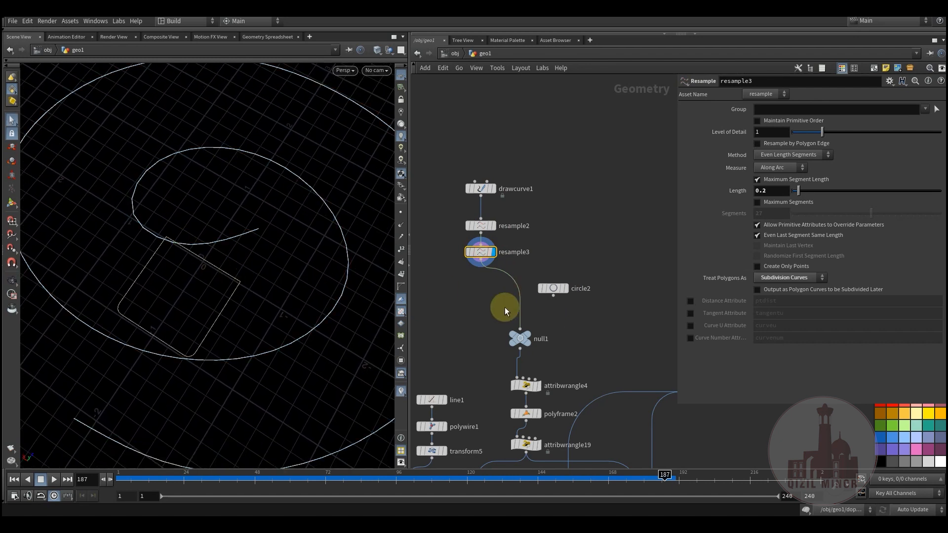
Display attribfrompieces2 and review its dmno piece attribute, Noise mode and incoming connections
middle_drag(494, 320, 454, 211)
middle_drag(526, 277, 543, 201)
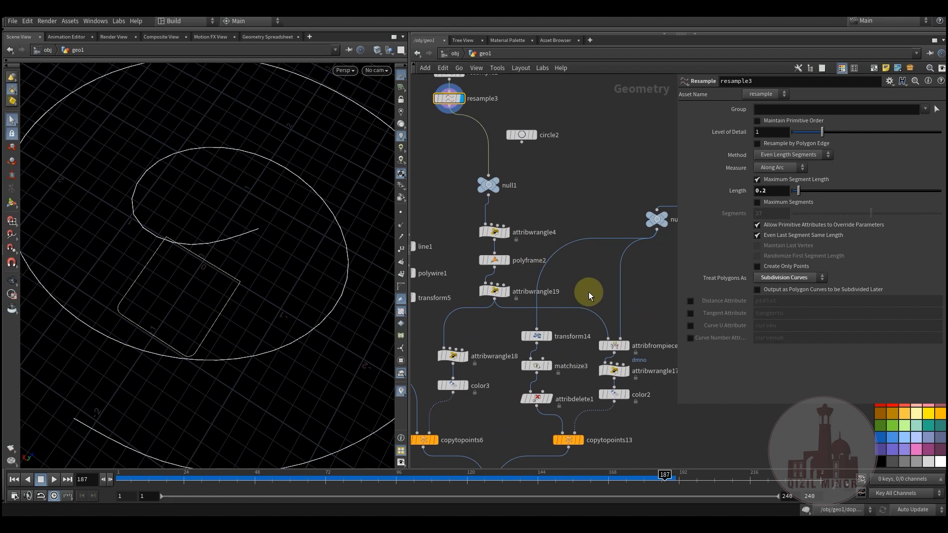
middle_drag(591, 289, 531, 278)
click(550, 329)
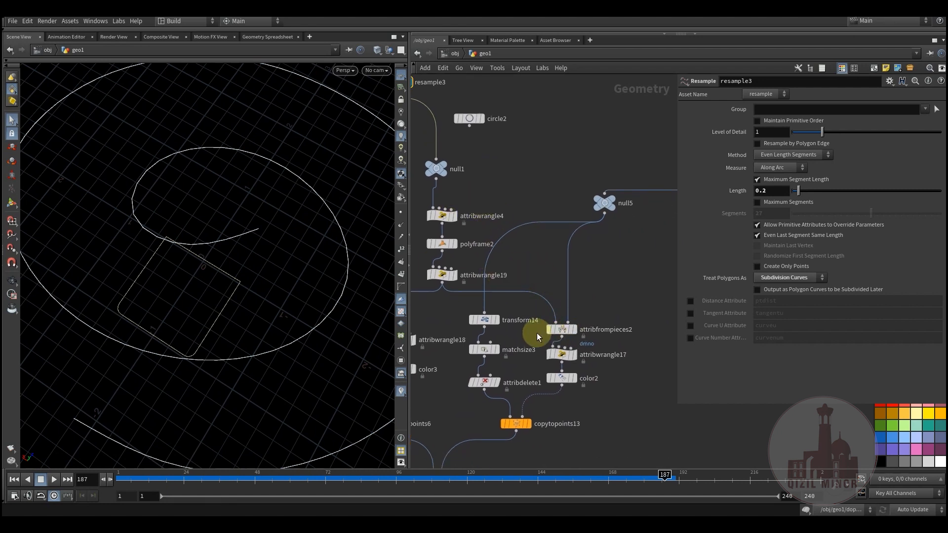
click(562, 328)
middle_drag(587, 296, 565, 317)
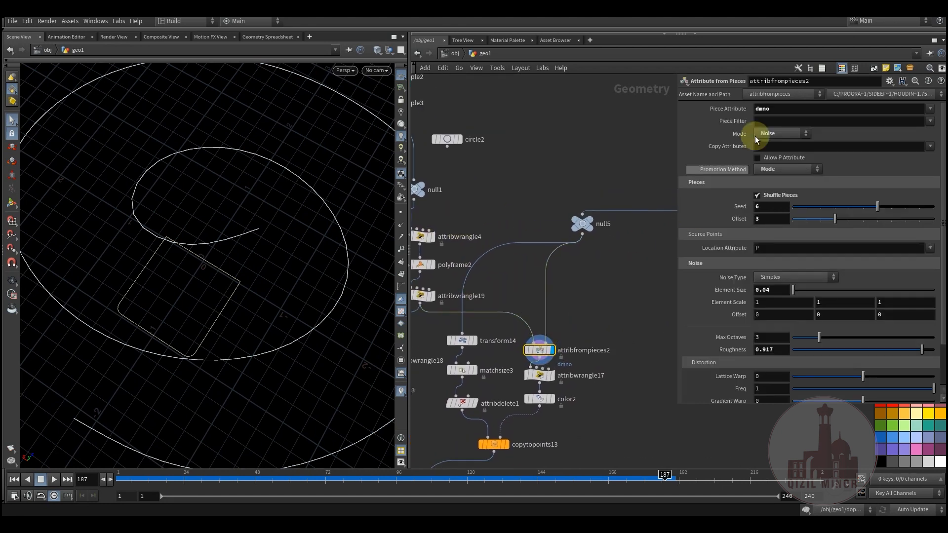
middle_drag(490, 233, 507, 252)
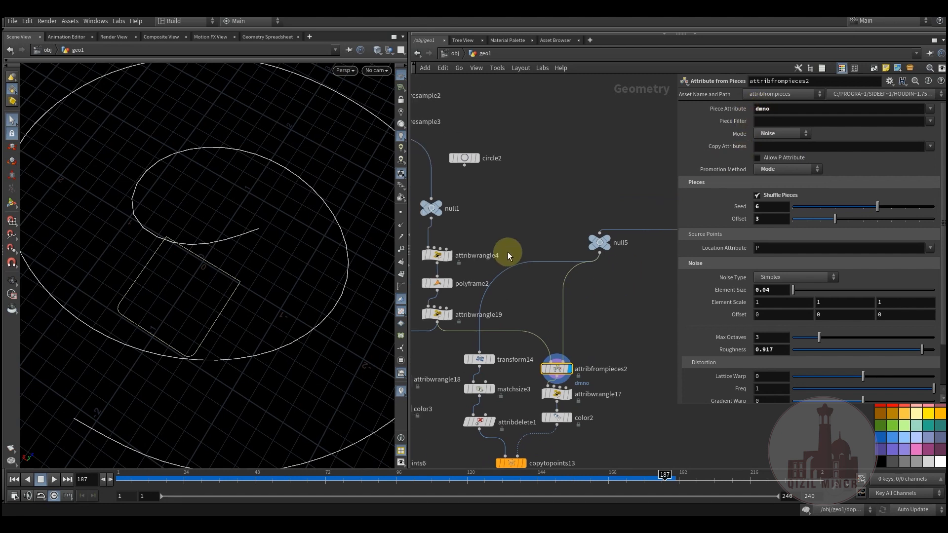
middle_drag(605, 331, 617, 247)
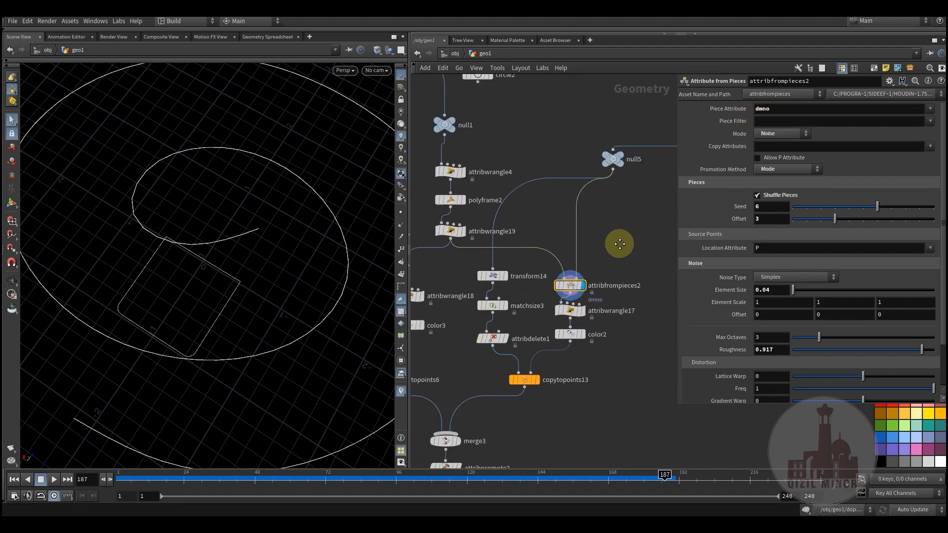
Display the upright dot spheres from attribdelete1 and inspect them in the viewport
middle_drag(504, 358, 507, 330)
scroll(506, 331, up, 1)
click(515, 294)
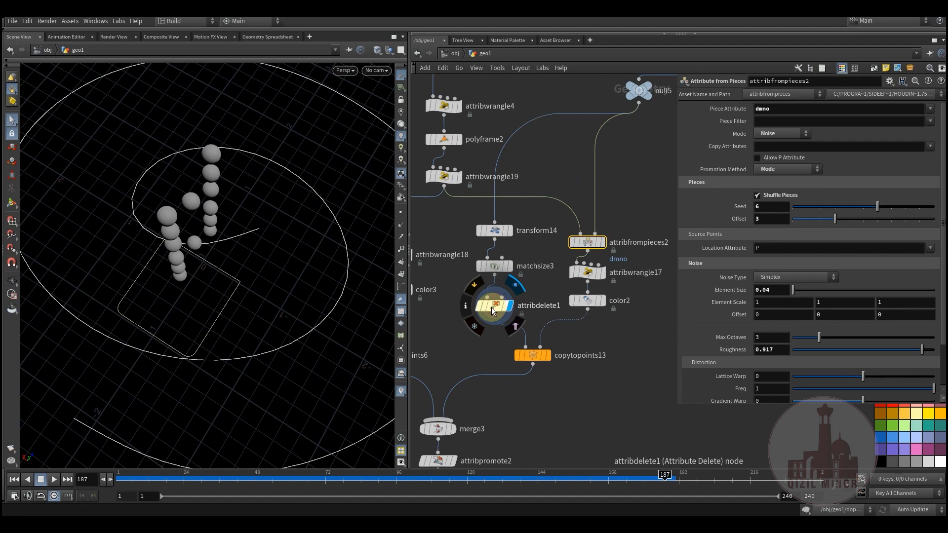
click(492, 306)
drag(243, 253, 262, 245)
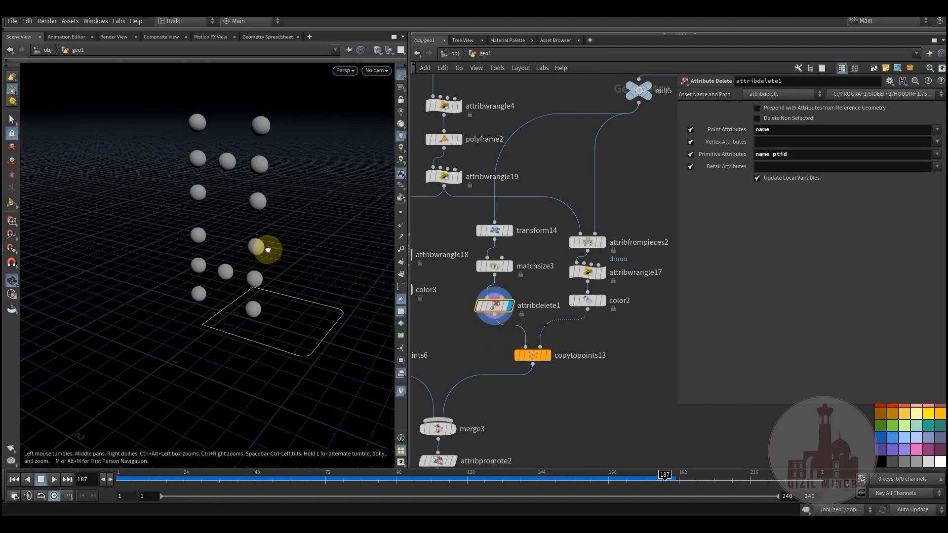
key(s)
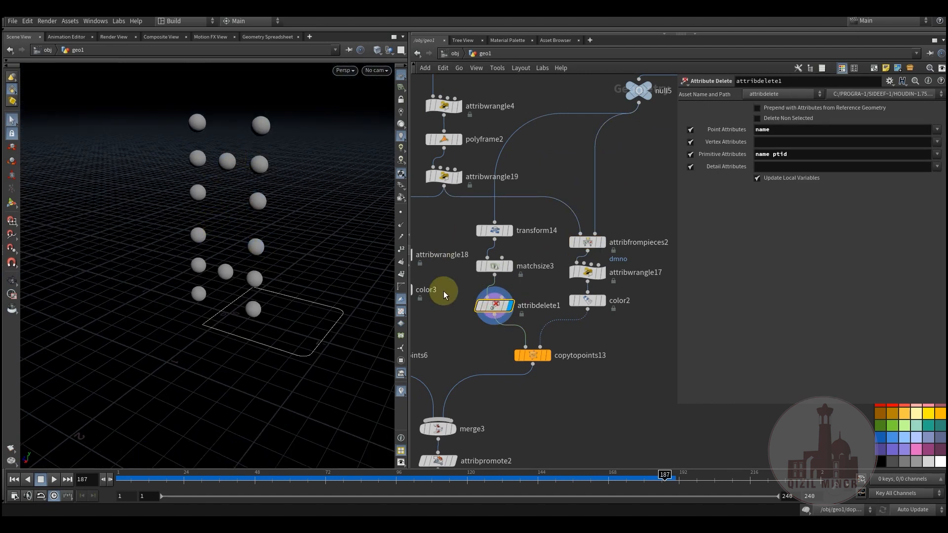
Display the dots copied along the spiral by copytopoints13
middle_drag(552, 356, 535, 383)
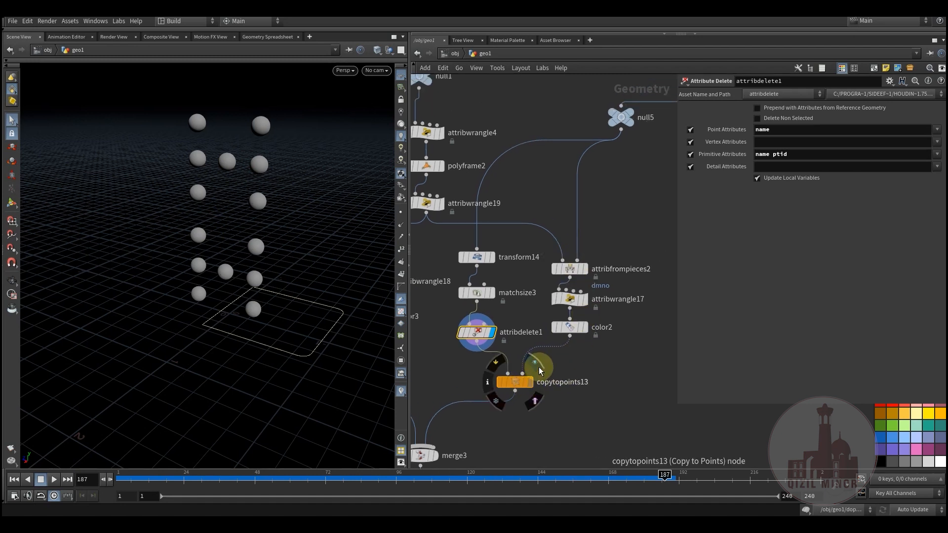
click(521, 383)
alt+drag(252, 367, 318, 369)
middle_drag(425, 202, 453, 240)
middle_drag(545, 254, 520, 226)
Review attribfrompieces2's dmno piece attribute and trace it back to the for-each loop containing attribwrangle3
click(574, 296)
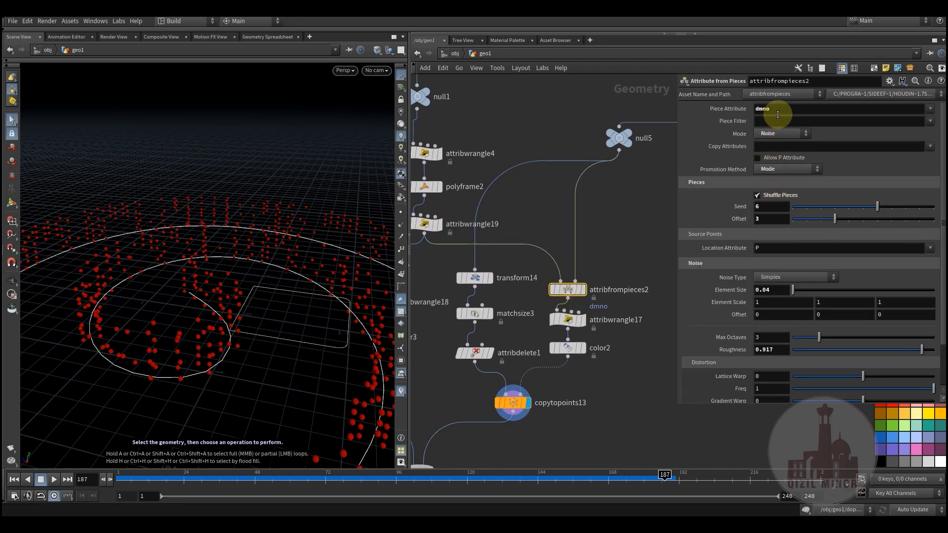
middle_drag(492, 360, 346, 505)
scroll(627, 358, down, 2)
middle_drag(628, 359, 559, 345)
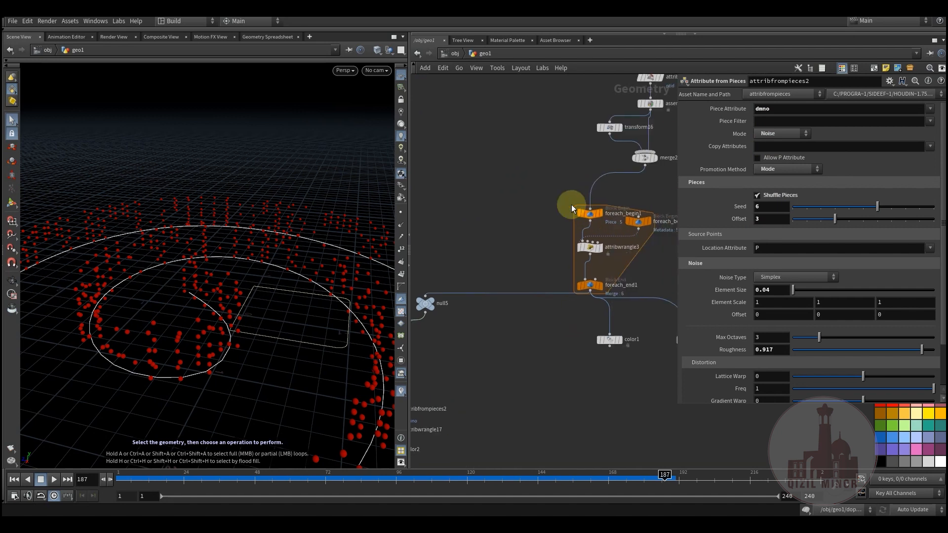
middle_drag(498, 378, 630, 224)
scroll(517, 324, up, 2)
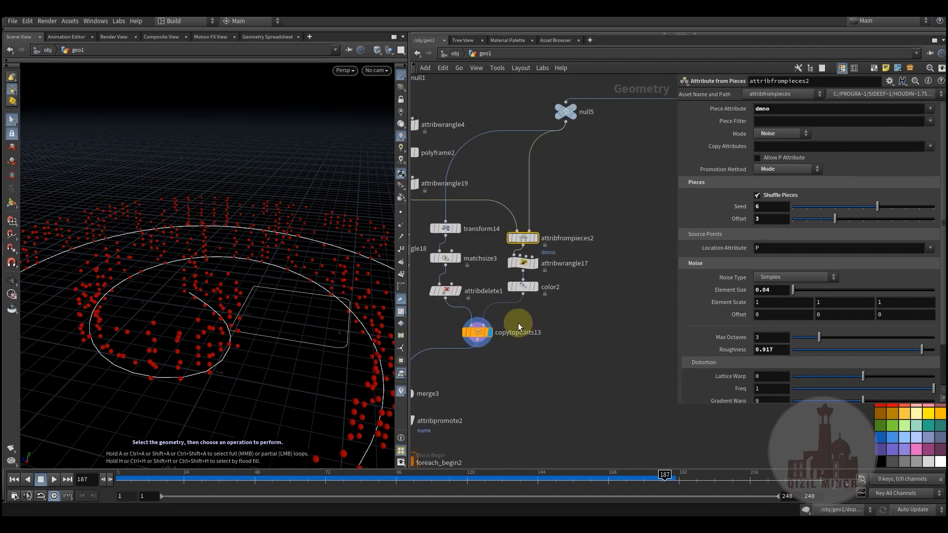
Check copytopoints13's Piece Attribute as an evaluated value and inspect the copied dots around the spiral
click(469, 334)
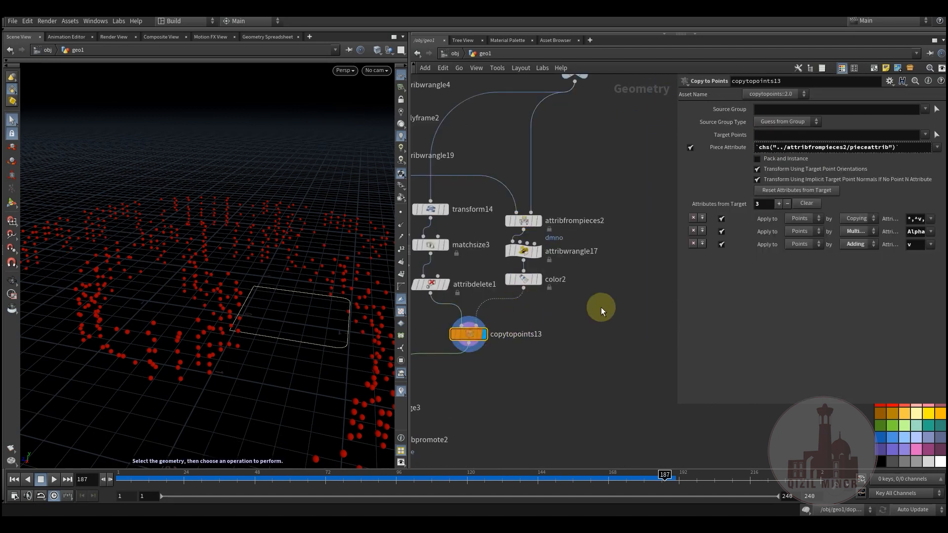
click(739, 147)
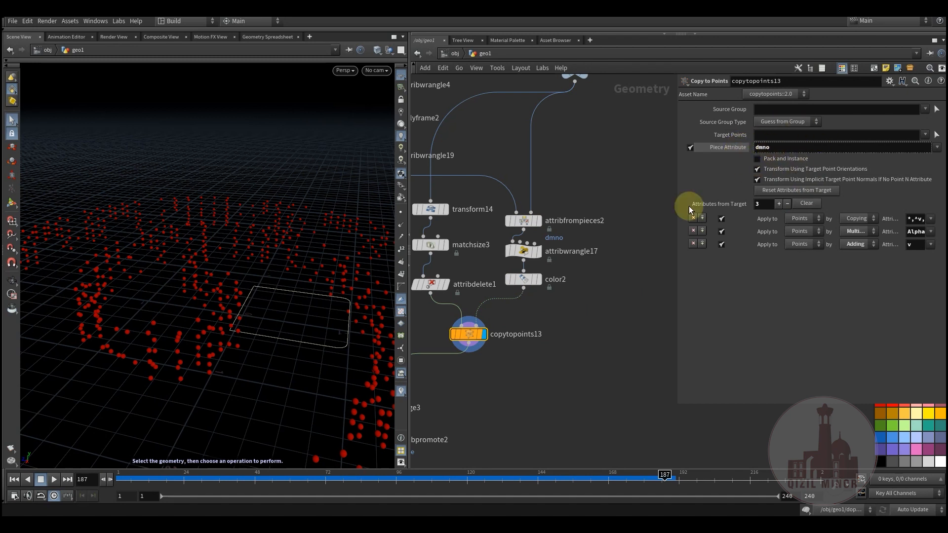
middle_drag(565, 267, 569, 286)
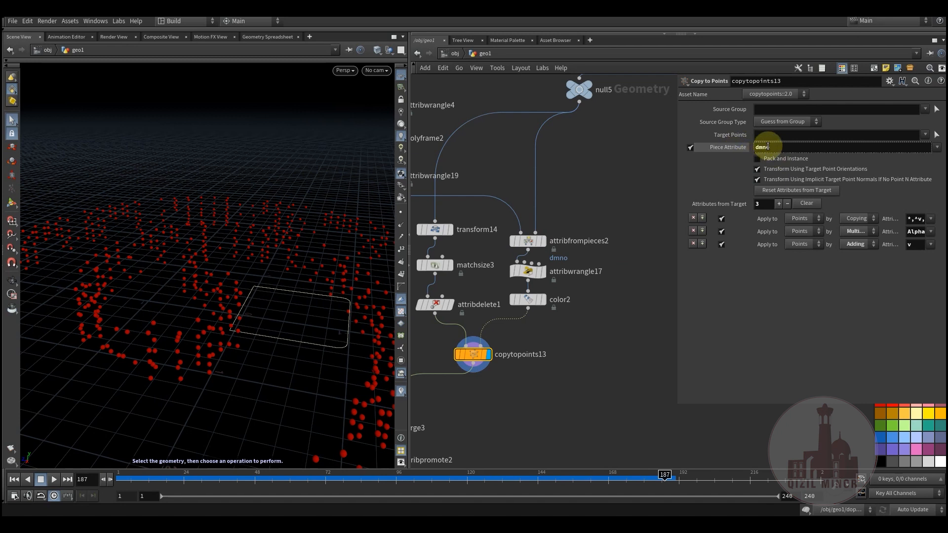
middle_drag(553, 337, 577, 346)
alt+drag(207, 366, 251, 351)
alt+drag(316, 360, 247, 332)
Display the upright domino body from transform15 and review its rotation settings
middle_drag(584, 413, 558, 291)
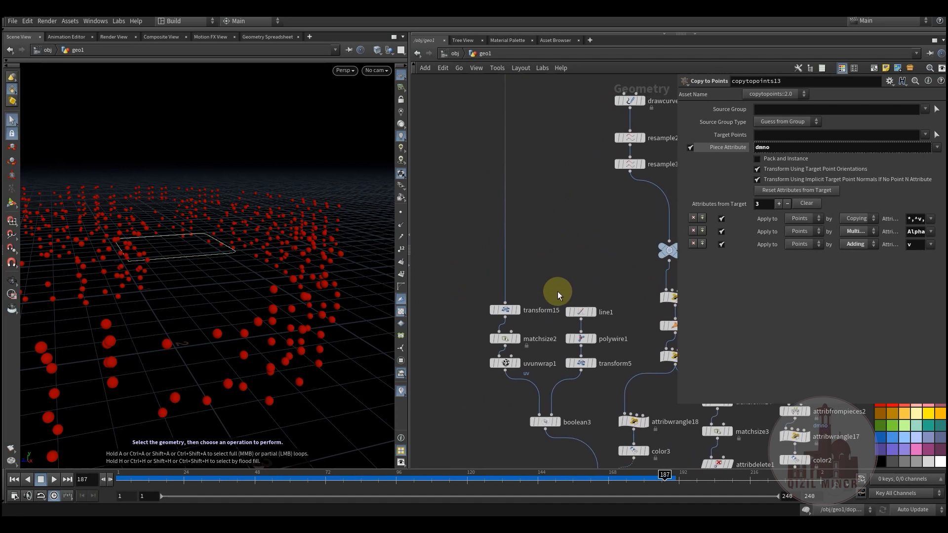
click(516, 310)
drag(149, 304, 332, 363)
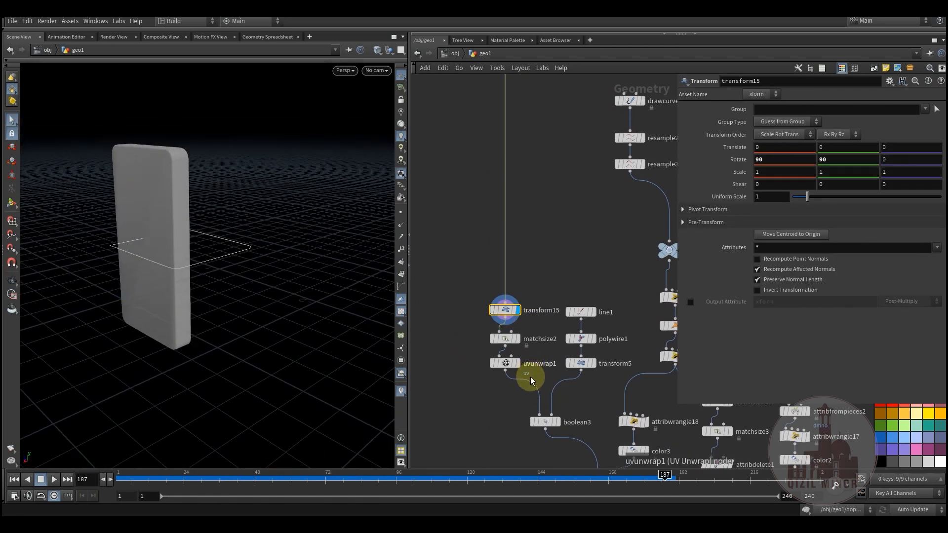
Display uvunwrap1 and inspect the UV checker pattern on the domino body
middle_drag(491, 372, 460, 315)
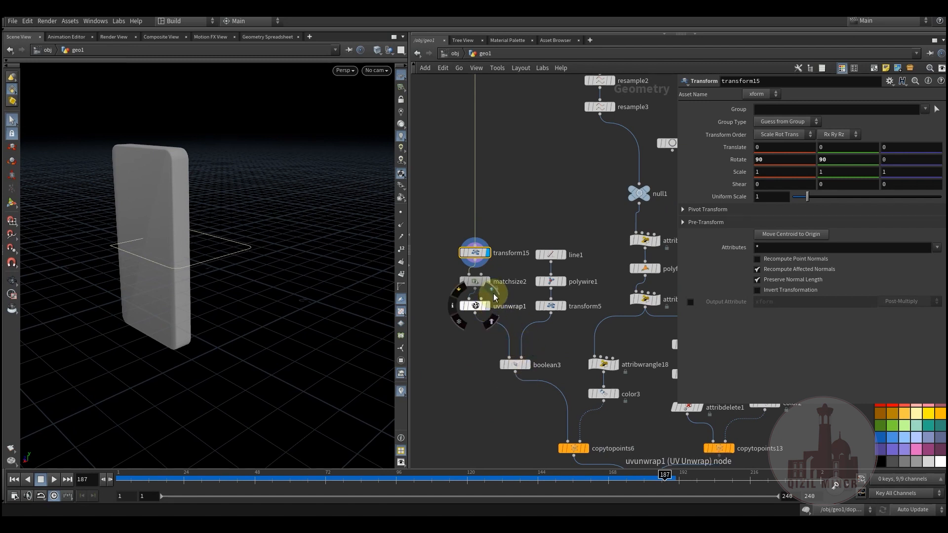
click(493, 295)
click(475, 306)
drag(184, 222, 222, 281)
key(s)
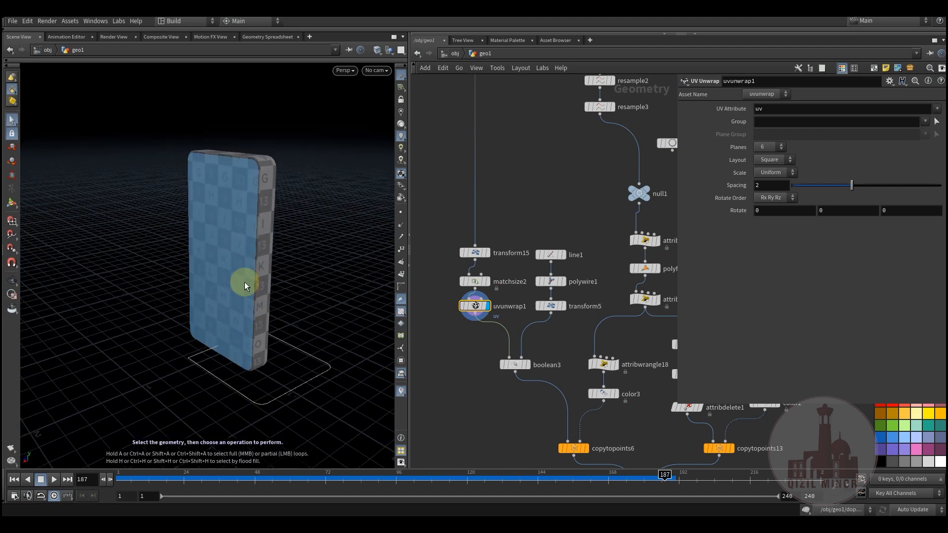
Display boolean3 and inspect the groove subtracted across the middle of the domino
click(527, 359)
click(515, 365)
key(Escape)
drag(244, 269, 235, 259)
key(s)
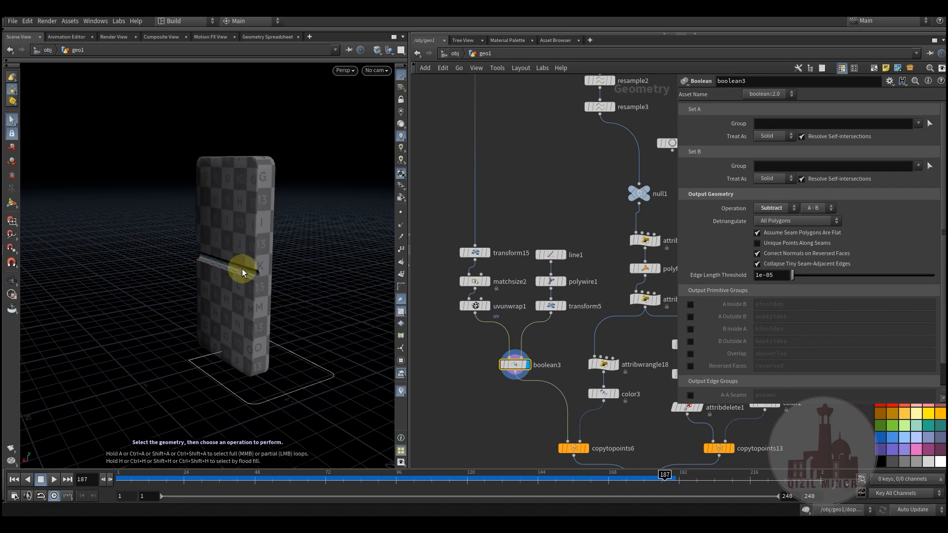
Display merge3 and inspect the domino bodies combined with their dots along the spiral
middle_drag(550, 398, 449, 272)
click(560, 367)
click(536, 381)
middle_drag(501, 383, 494, 399)
key(Escape)
drag(265, 393, 212, 308)
key(s)
key(Escape)
middle_drag(213, 308, 254, 282)
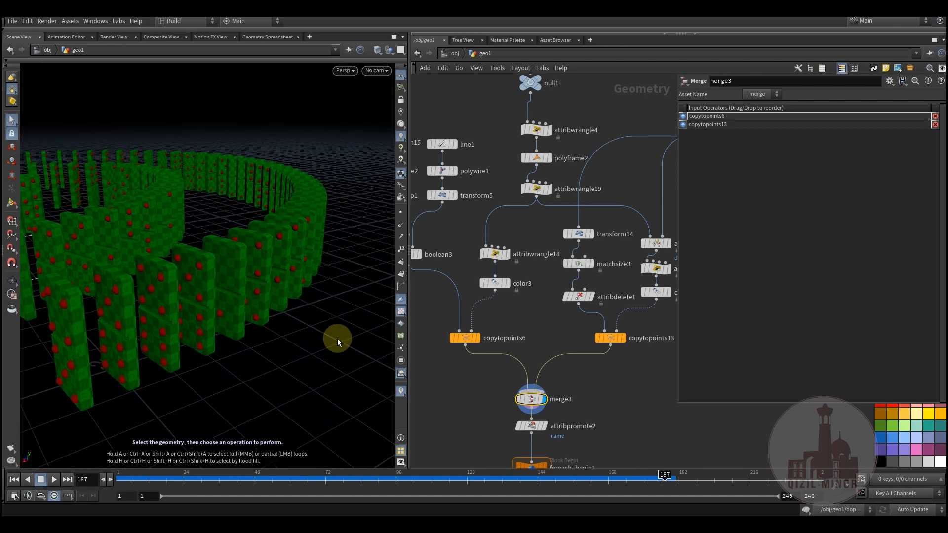
In attribfrompieces2, set the piece shuffle Seed to 2, Offset to 1 and Promotion Method to Minimum
middle_drag(611, 370, 494, 377)
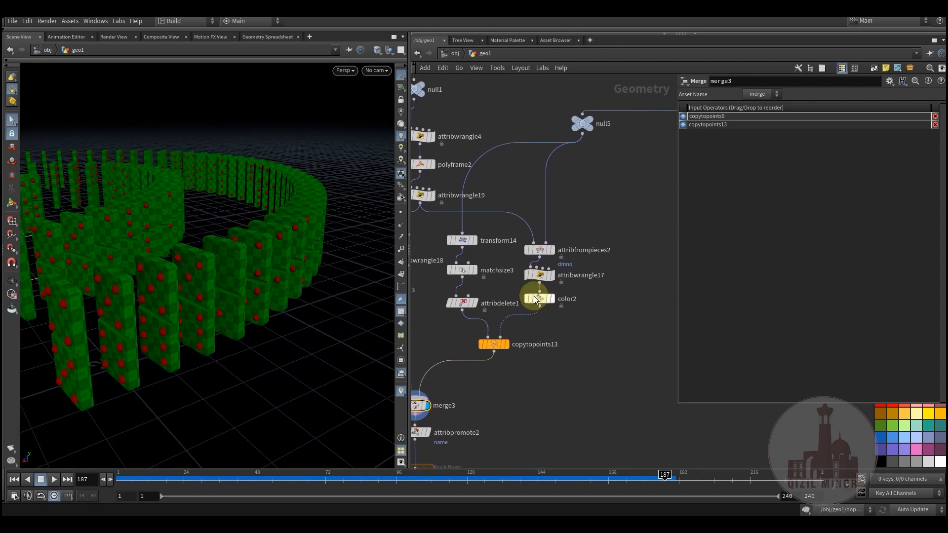
click(539, 249)
middle_drag(580, 347, 608, 331)
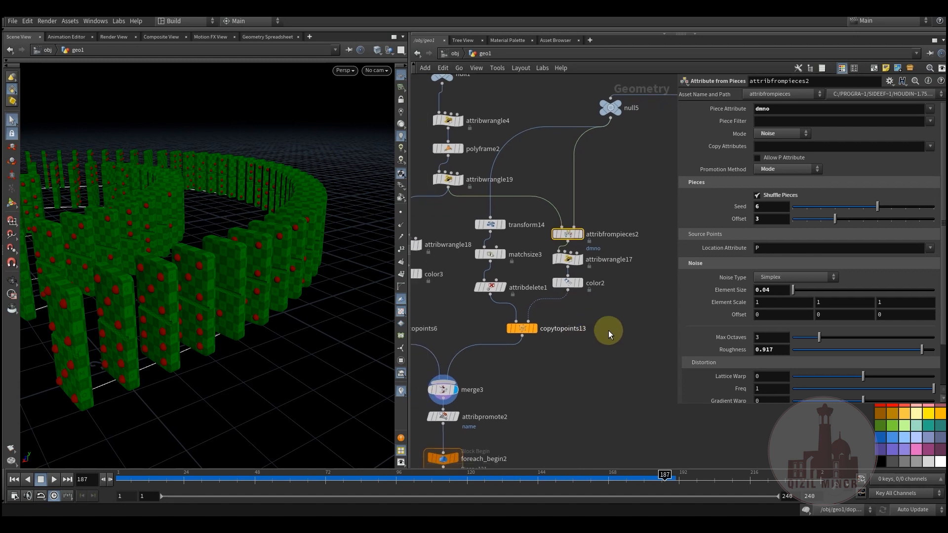
drag(839, 207, 823, 210)
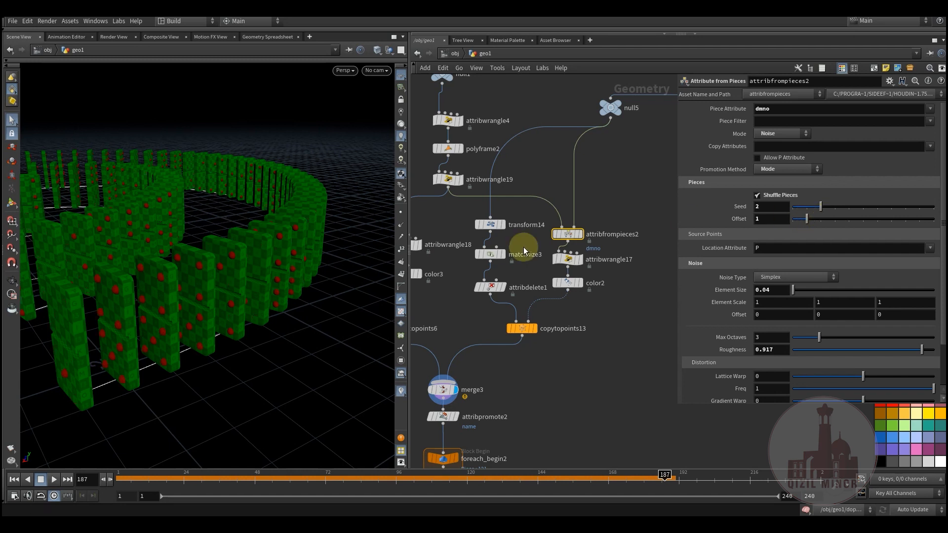
click(797, 168)
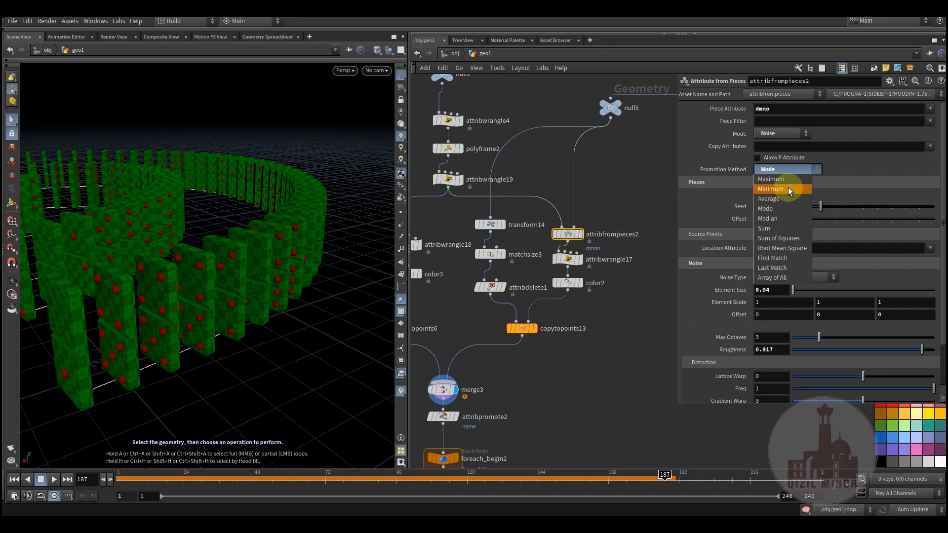
click(789, 189)
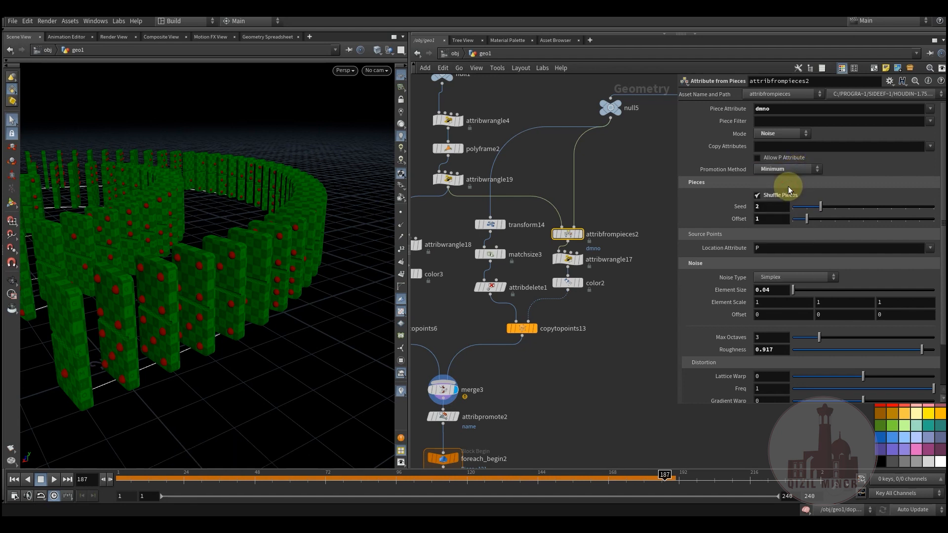
Try the Random mode in attribfrompieces2, inspect the dots on the dominoes, and return the mode to Noise
click(799, 135)
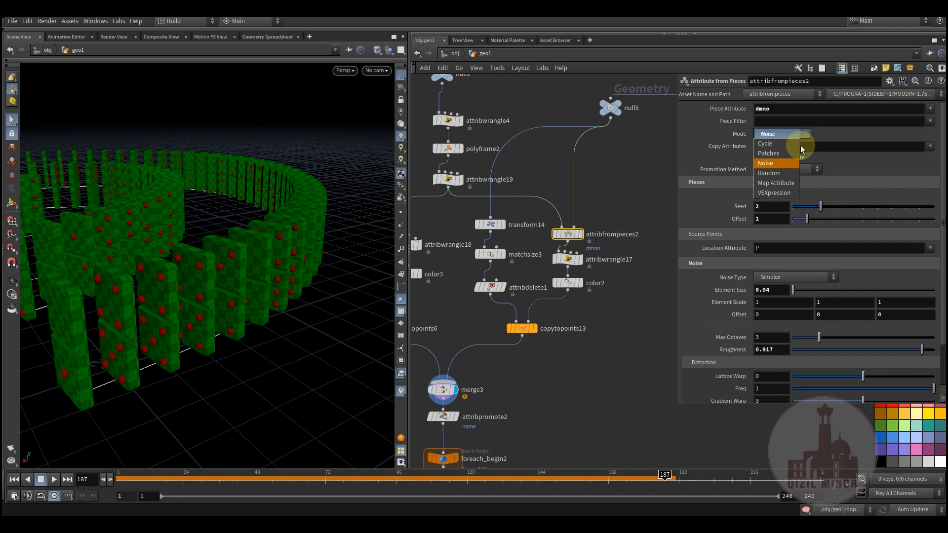
click(787, 172)
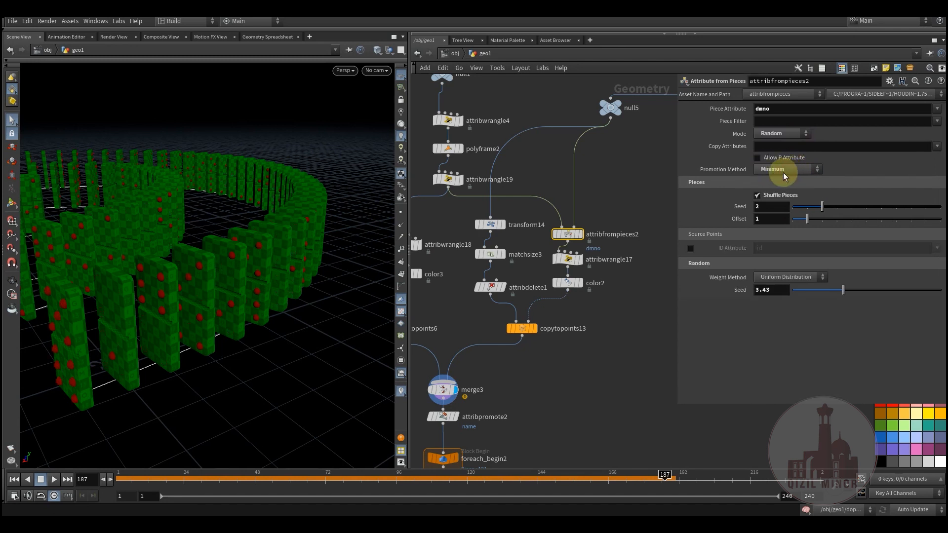
drag(191, 259, 266, 269)
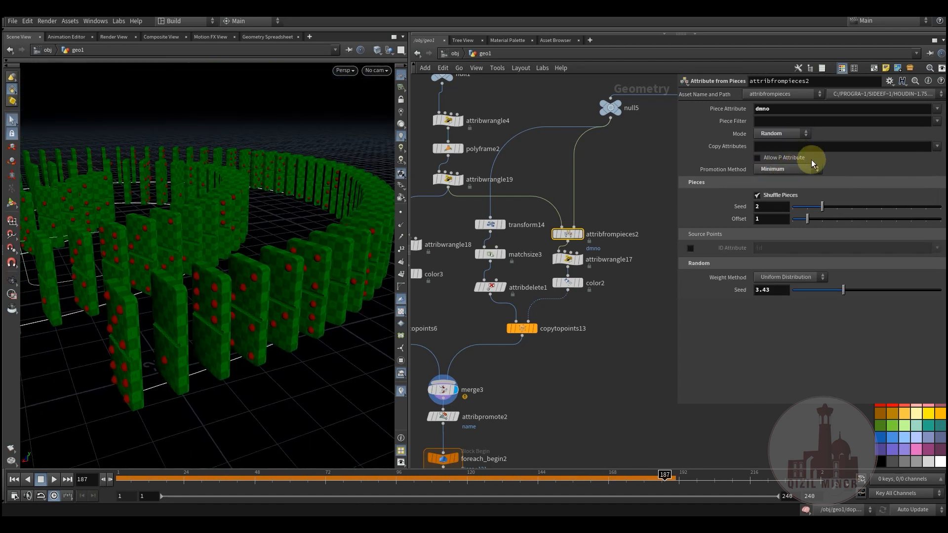
click(801, 133)
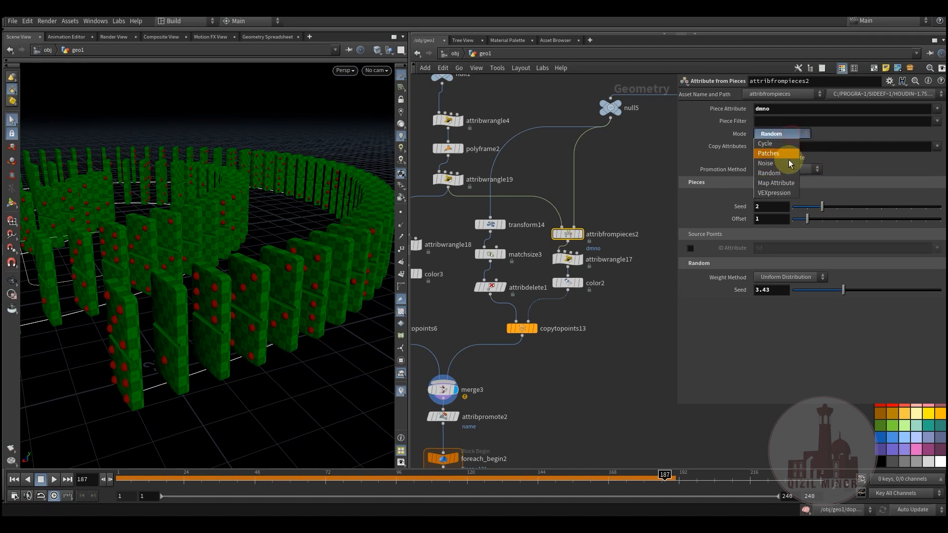
click(786, 166)
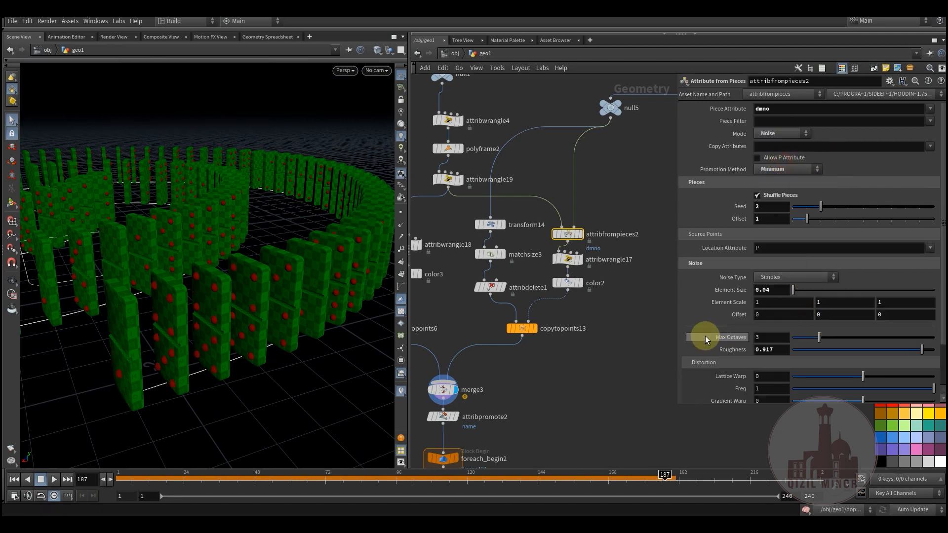
Set the noise Element Size in attribfrompieces2 to 0.01
scroll(702, 326, down, 2)
drag(773, 270, 765, 272)
text(1)
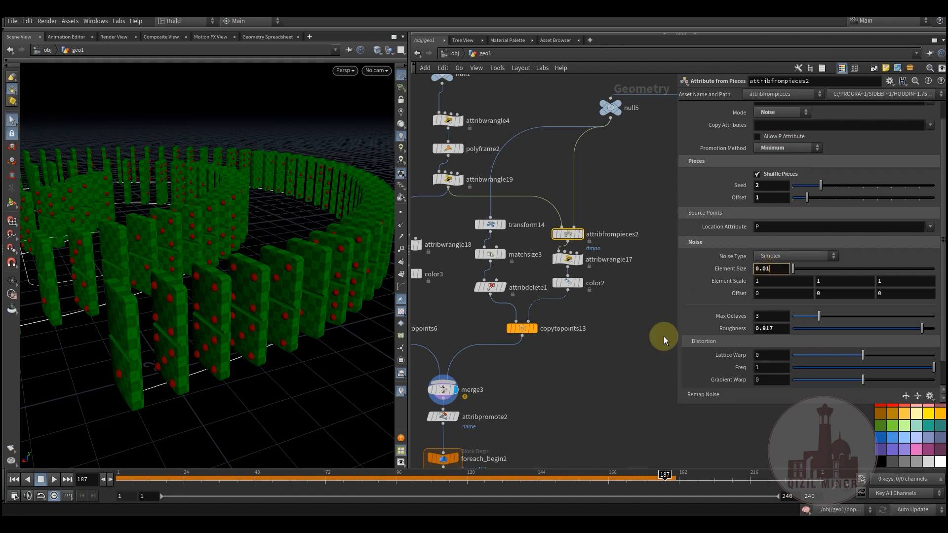
click(583, 352)
Inspect the dot patterns on the dominoes up close and from several angles around the spiral
middle_drag(577, 372, 588, 364)
key(Escape)
drag(239, 354, 197, 316)
key(s)
middle_drag(576, 376, 612, 366)
key(Escape)
right_drag(214, 300, 214, 314)
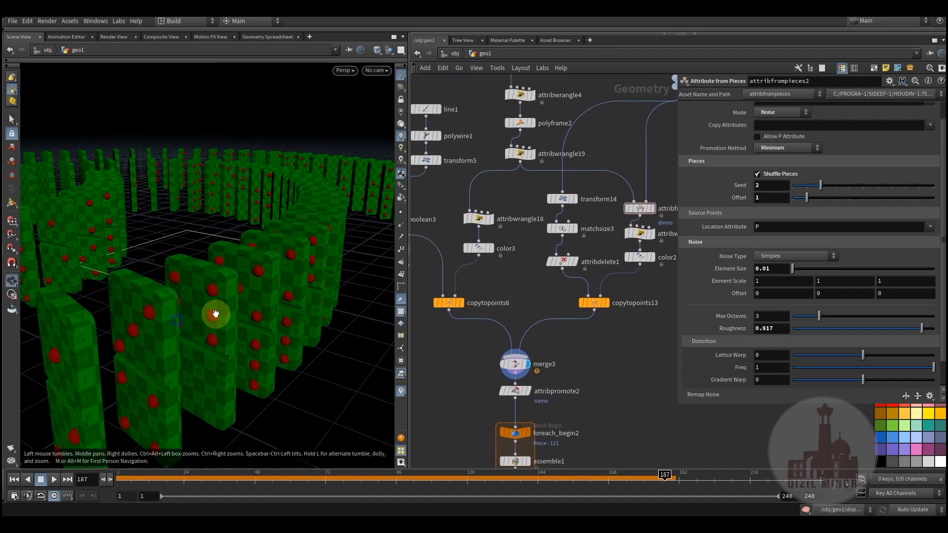
middle_drag(215, 314, 228, 303)
key(s)
drag(215, 313, 171, 300)
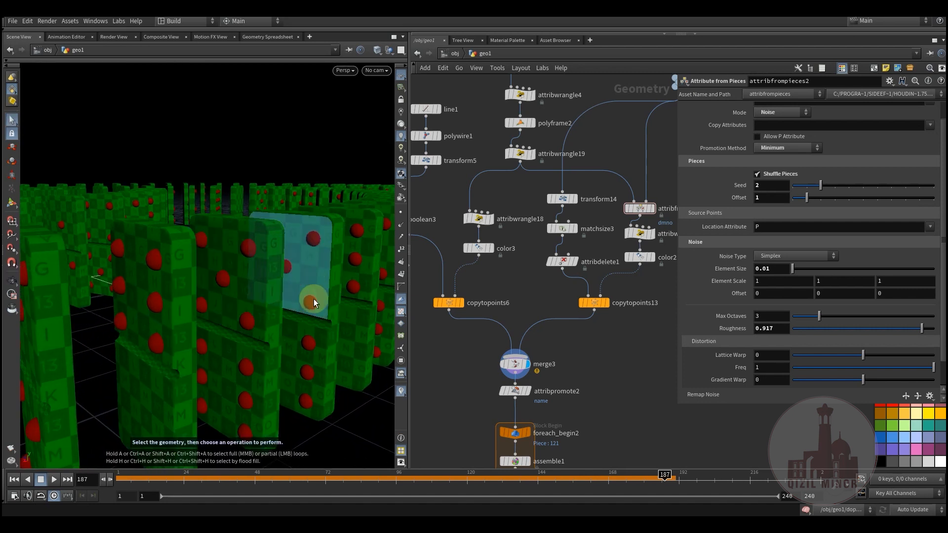
alt+drag(291, 303, 217, 315)
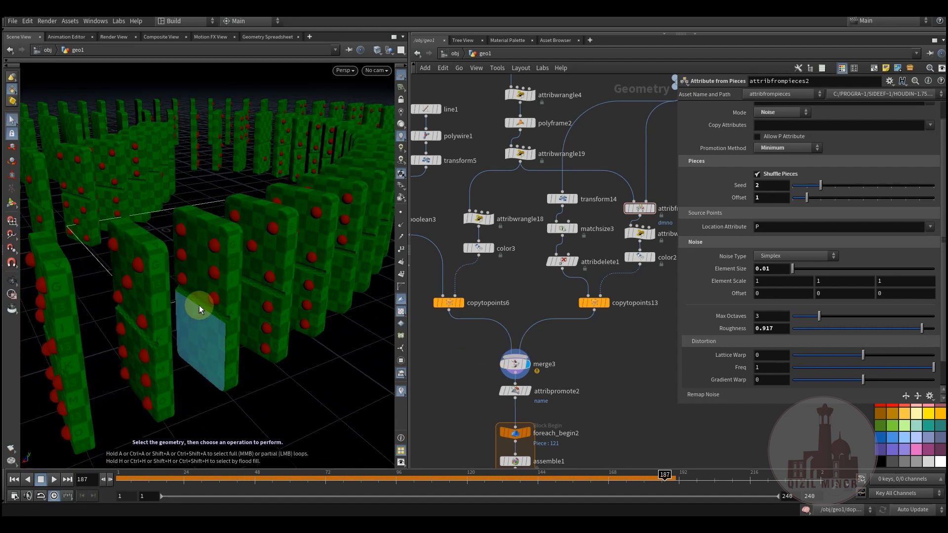
alt+drag(273, 258, 201, 331)
Display attribwrangle4 on the spiral curve and read its domino name expression
middle_drag(453, 79, 507, 318)
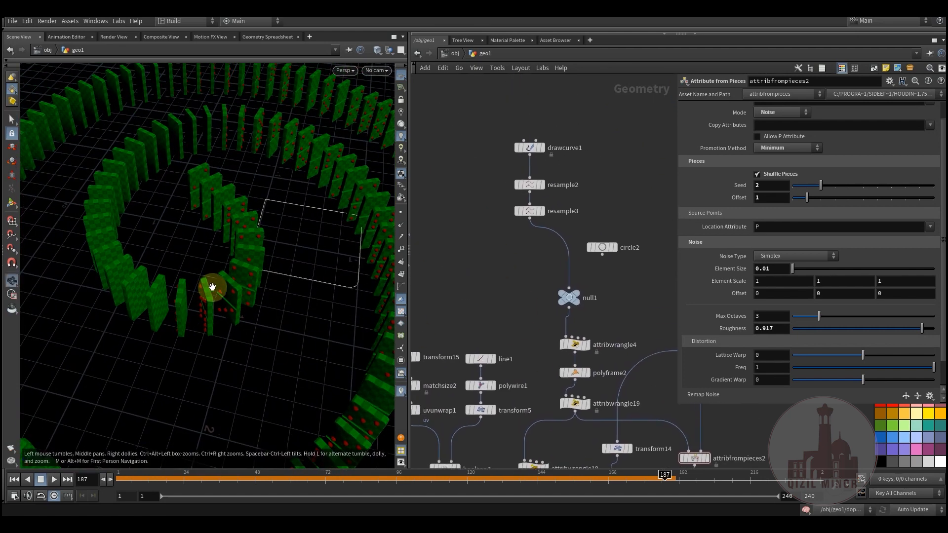
alt+drag(212, 286, 190, 307)
mouse_move(269, 308)
mouse_down()
mouse_move(250, 303)
mouse_move(256, 315)
mouse_up()
middle_drag(514, 291, 468, 245)
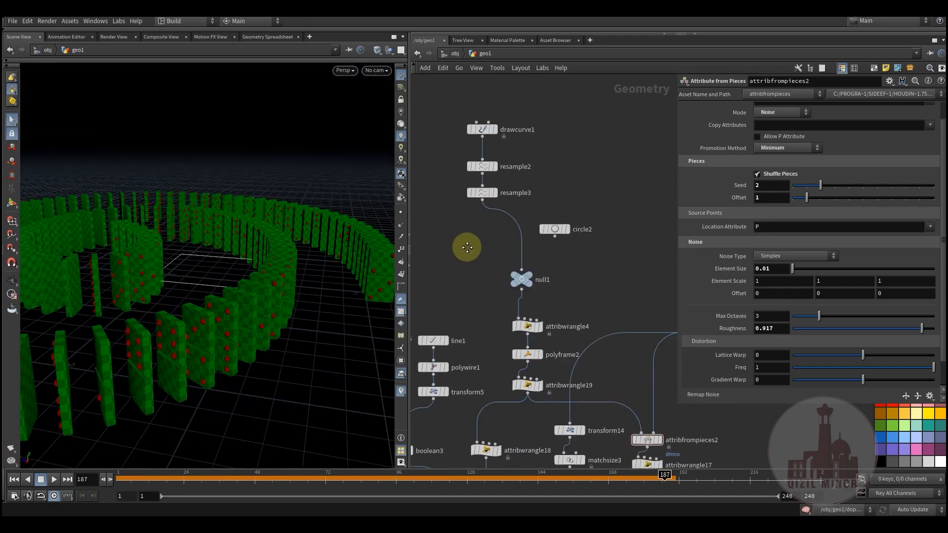
scroll(537, 278, up, 2)
click(546, 259)
click(514, 275)
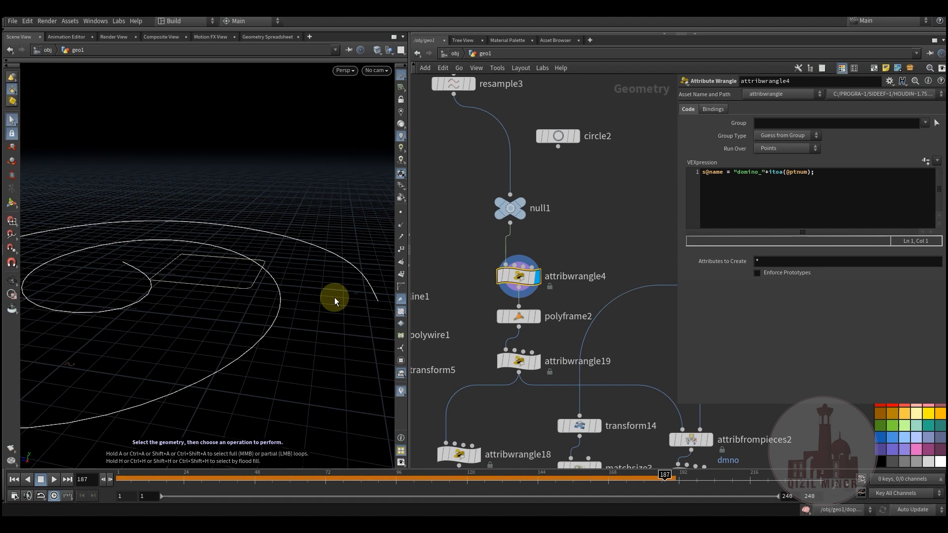
Display polyframe2 and inspect the tangents stored as point normals along the spiral curve
click(539, 319)
click(517, 316)
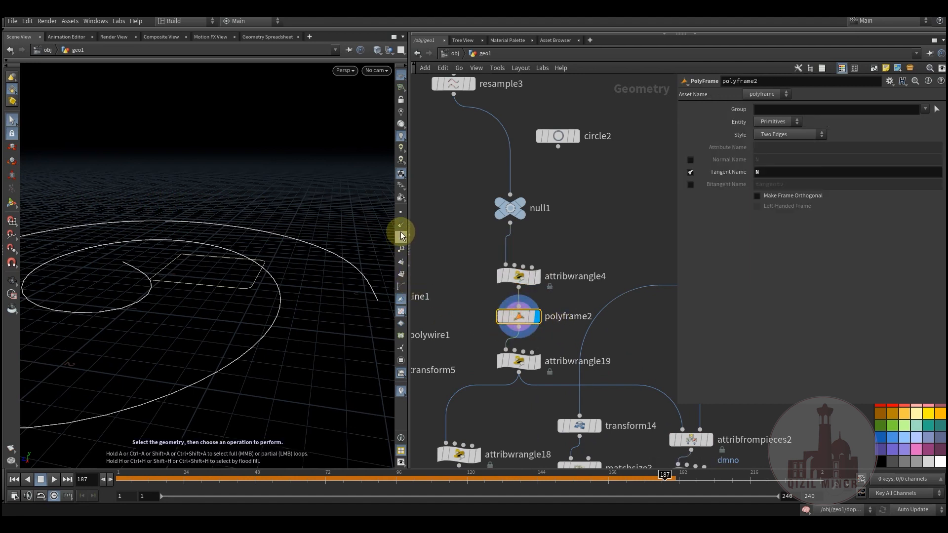
key(Escape)
drag(253, 284, 196, 278)
key(s)
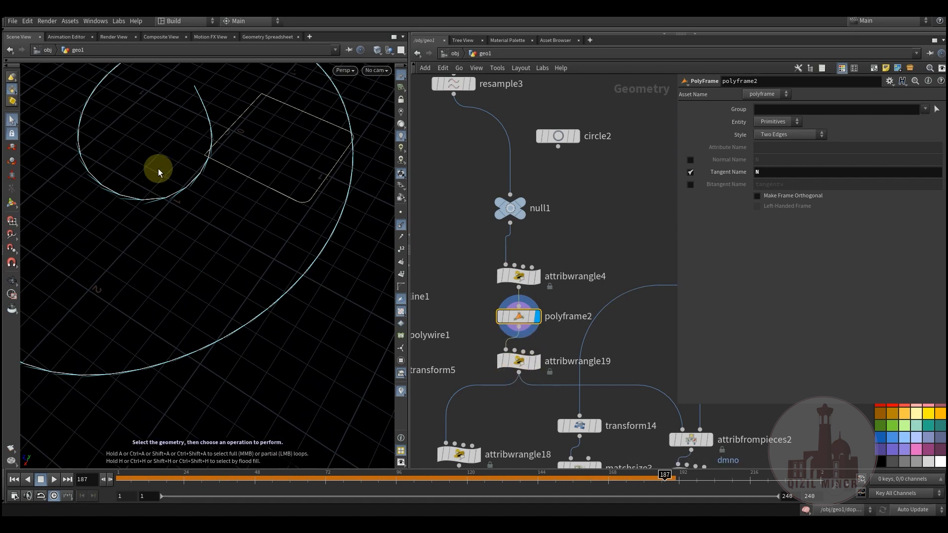
Display attribpromote2 and inspect how the dominoes are oriented along the spiral, with point normals hidden
middle_drag(499, 381, 525, 174)
middle_drag(535, 271, 547, 235)
middle_drag(563, 383, 585, 302)
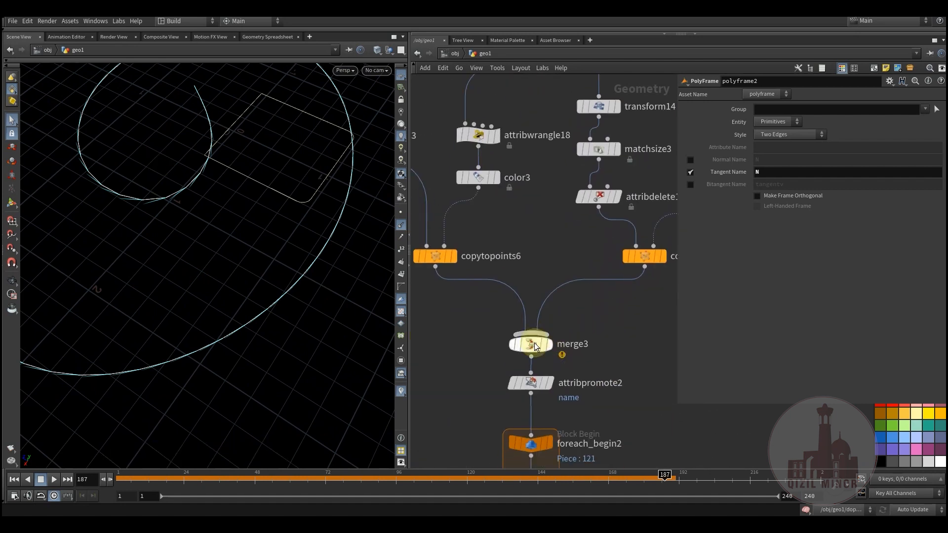
click(548, 383)
drag(247, 250, 368, 296)
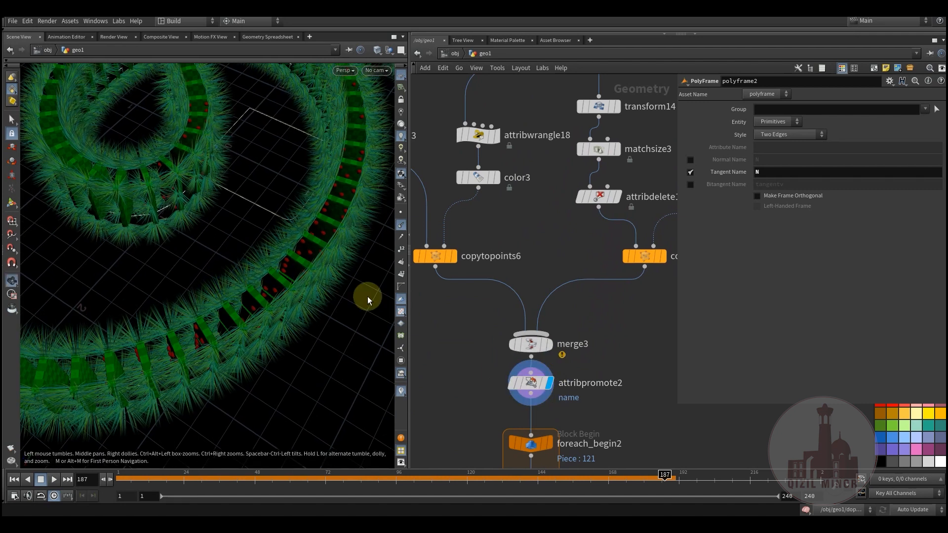
alt+drag(345, 247, 199, 315)
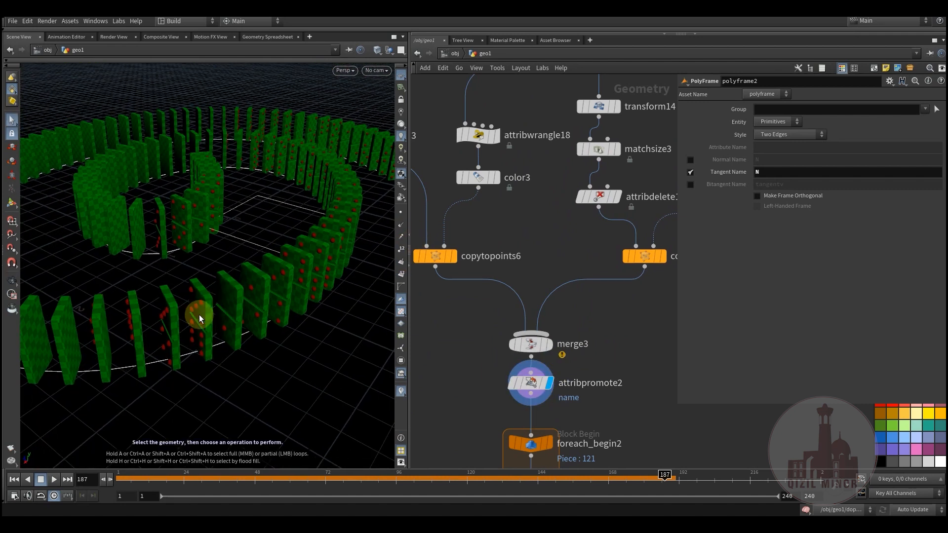
key(f)
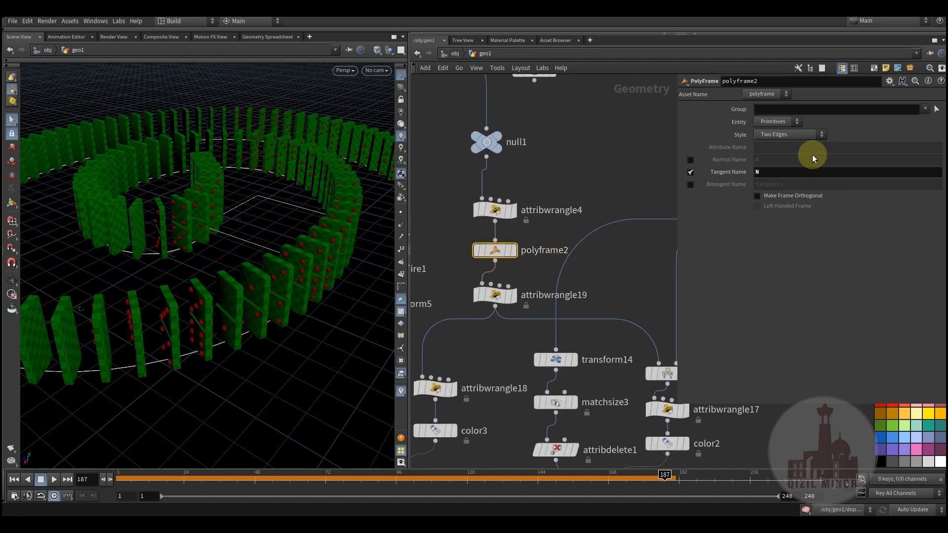
Clear polyframe2's Tangent Name to compare the domino orientation, and restore it to N
click(768, 172)
key(BackSpace)
alt+drag(295, 273, 279, 301)
text(N)
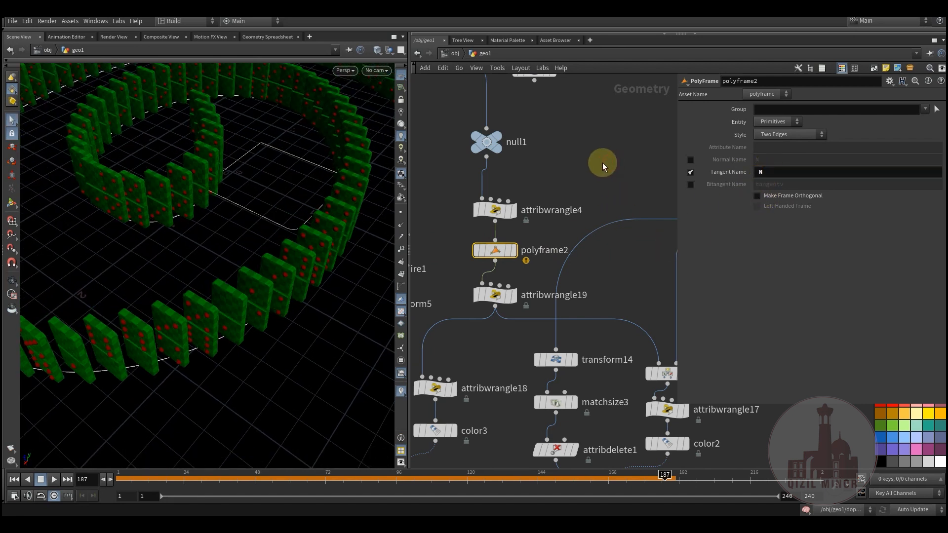
middle_drag(601, 164, 598, 180)
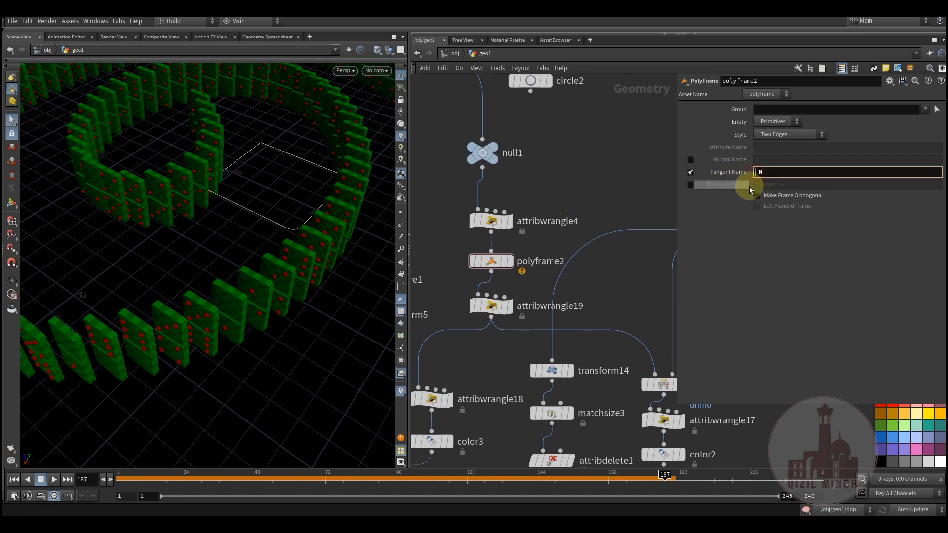
click(611, 184)
middle_drag(577, 187, 578, 201)
mouse_move(286, 250)
alt+mouse_down()
mouse_move(292, 223)
mouse_move(276, 243)
alt+mouse_up()
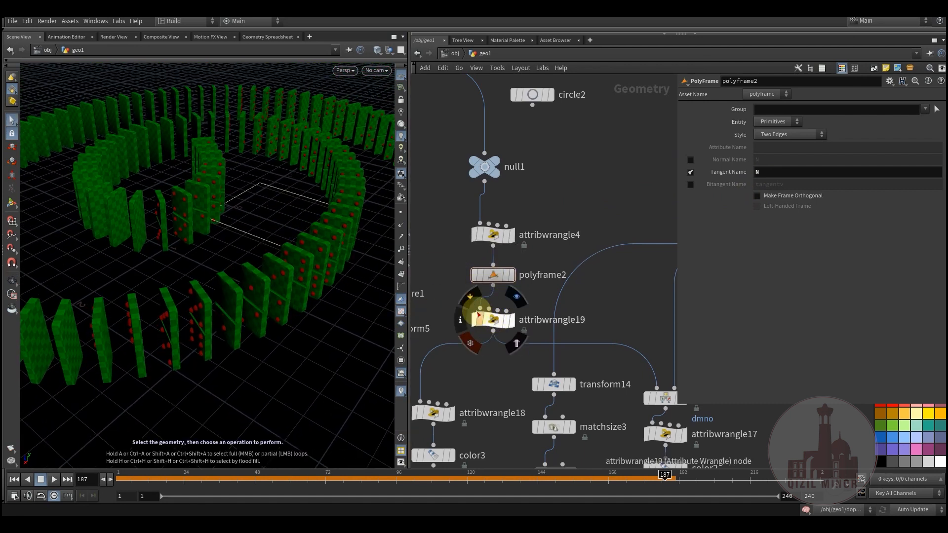
Bypass attribwrangle19 to compare the domino orientation along the spiral, and re-enable and select it
click(469, 296)
key(space)
drag(223, 261, 135, 320)
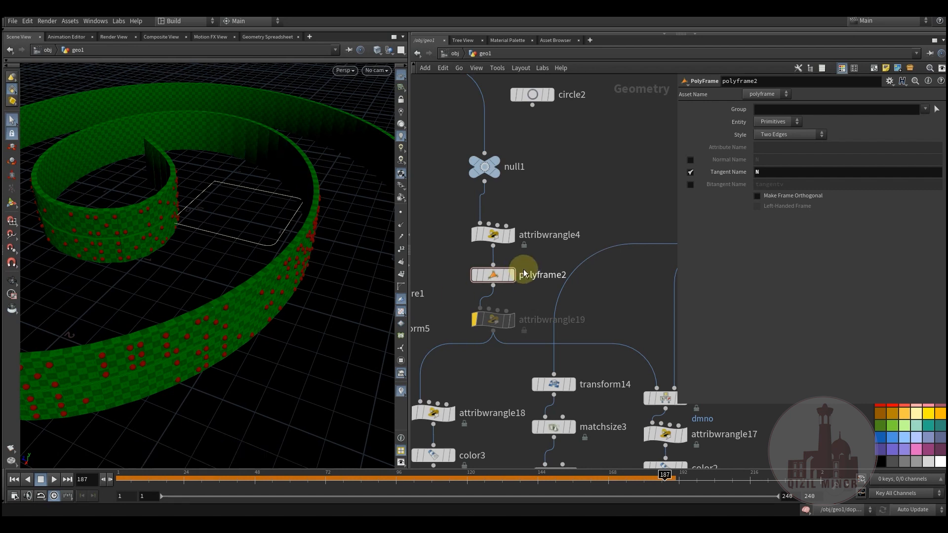
click(483, 316)
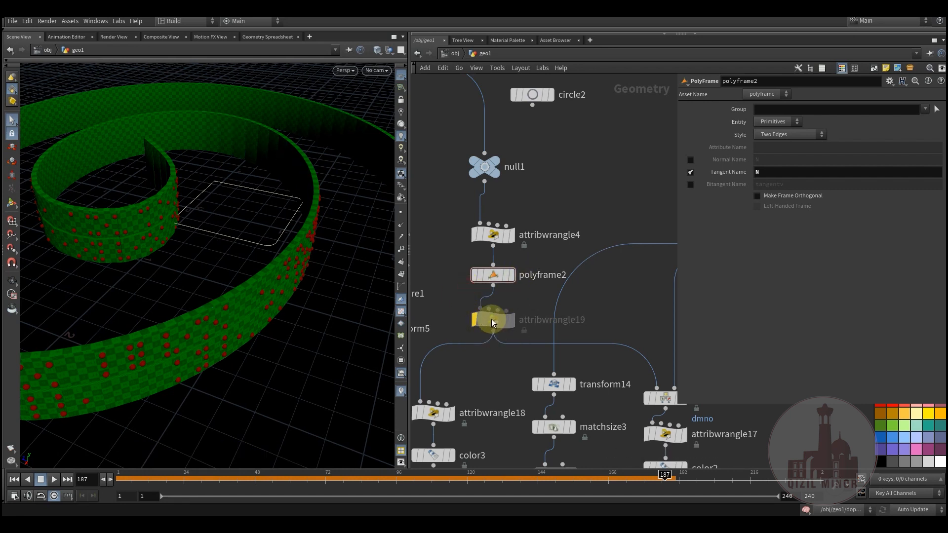
click(492, 321)
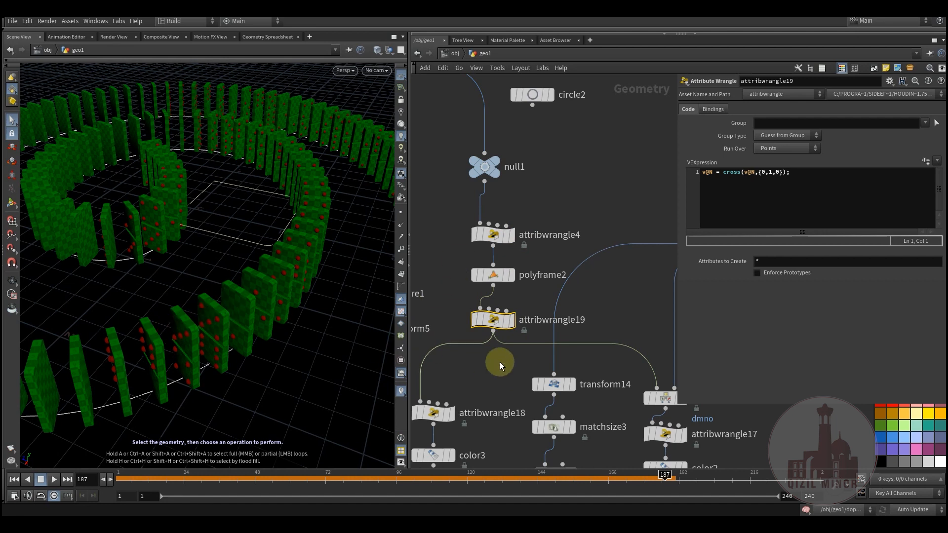
Highlight the v@N attribute in attribwrangle19's cross-product expression
middle_drag(499, 367, 515, 202)
double_click(715, 173)
mouse_move(537, 269)
Display copytopoints6 and inspect the domino bodies copied along the spiral without dots
scroll(514, 202, down, 3)
middle_drag(454, 319, 525, 327)
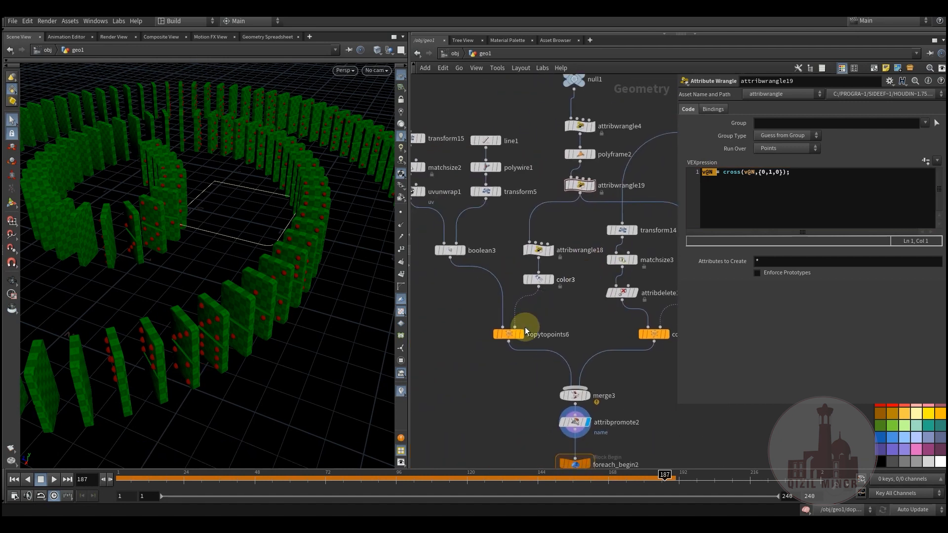
scroll(514, 329, up, 3)
mouse_move(514, 326)
click(535, 307)
click(512, 327)
alt+drag(224, 279, 232, 259)
Display copytopoints13 and inspect the red dots copied along the spiral by the dmno piece attribute
middle_drag(565, 296, 514, 312)
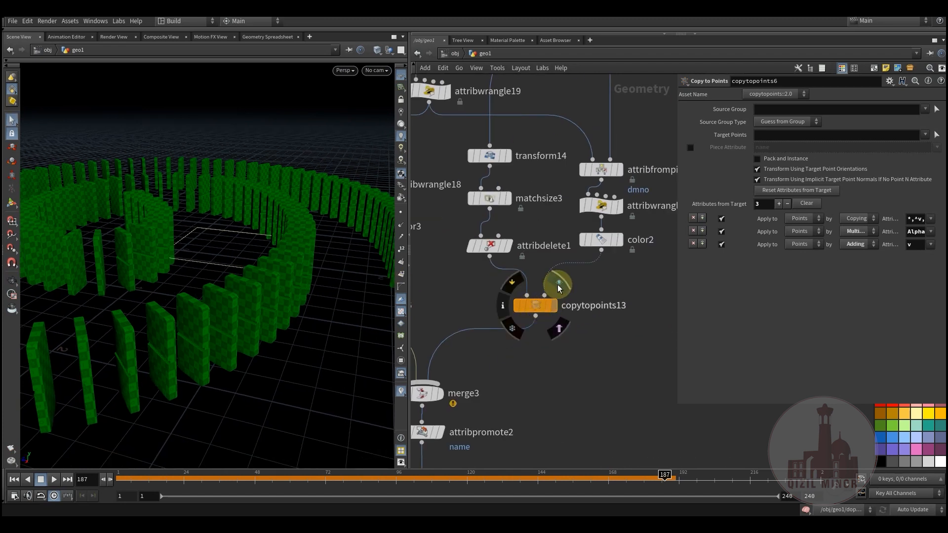
click(540, 301)
middle_drag(426, 366, 464, 369)
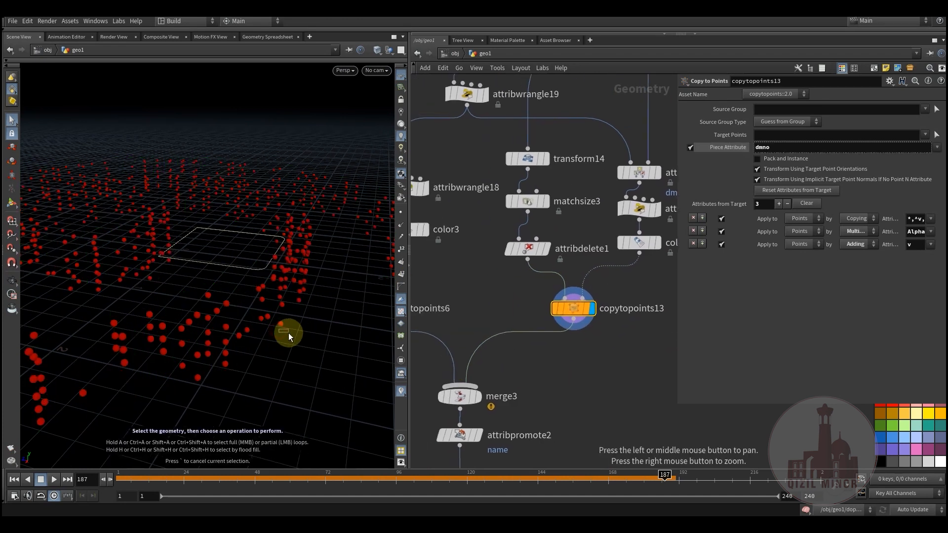
alt+drag(281, 316, 267, 325)
Display the dominoes and dots combined again after merge3, at attribpromote2
middle_drag(527, 358, 562, 282)
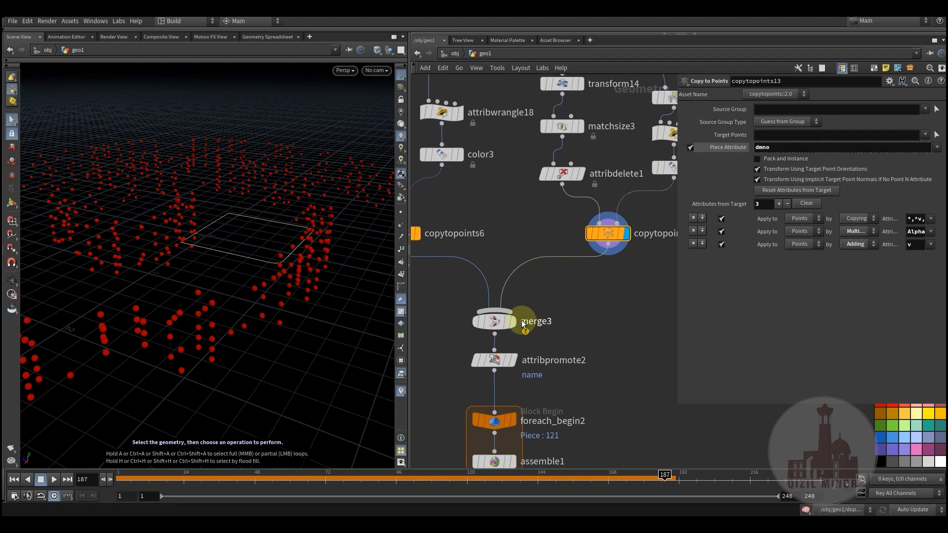
click(497, 321)
middle_drag(516, 367, 575, 363)
click(523, 298)
Return to attribwrangle4 and review how it builds each point's name attribute from its point number
middle_drag(531, 287, 523, 394)
scroll(524, 394, down, 3)
middle_drag(563, 193, 567, 226)
scroll(549, 278, up, 3)
click(506, 279)
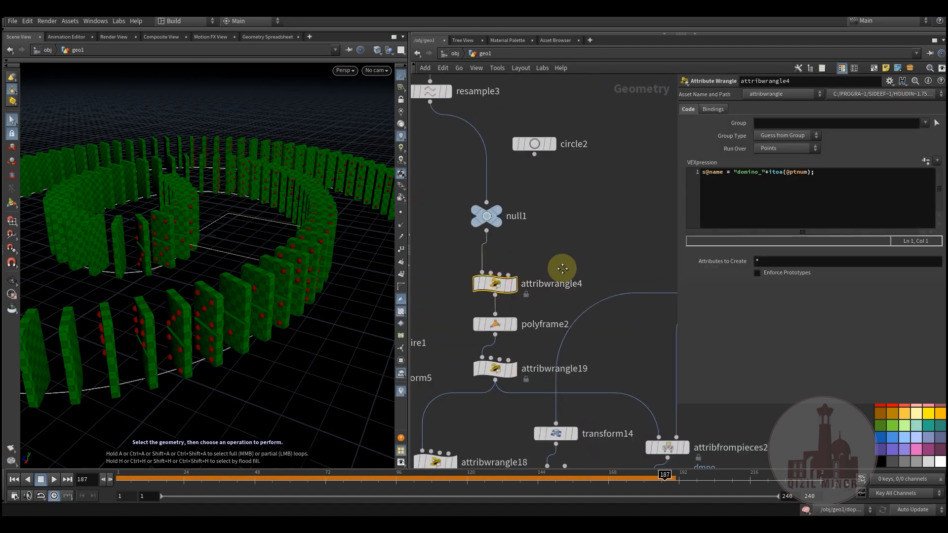
middle_drag(558, 276, 541, 284)
mouse_move(605, 240)
middle_down()
mouse_move(612, 247)
mouse_move(570, 296)
middle_up()
scroll(496, 420, down, 1)
Select attribpromote2 and review its promotion of the name attribute from Point to Primitive
middle_drag(496, 422, 549, 56)
click(550, 322)
middle_drag(600, 275, 603, 258)
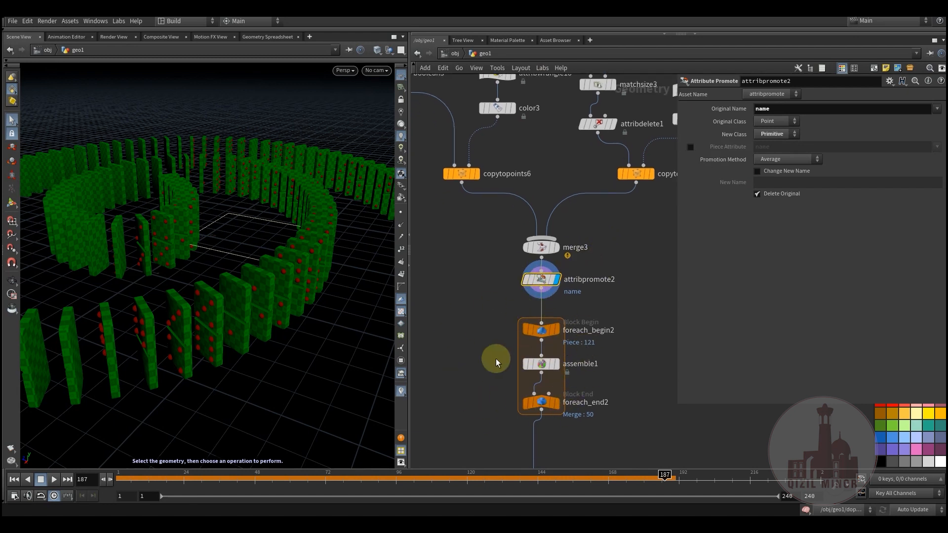
Review the for-each block around assemble1, and reselect attribpromote2 to check its name promotion feeding that block
middle_drag(496, 359, 511, 294)
drag(475, 309, 556, 328)
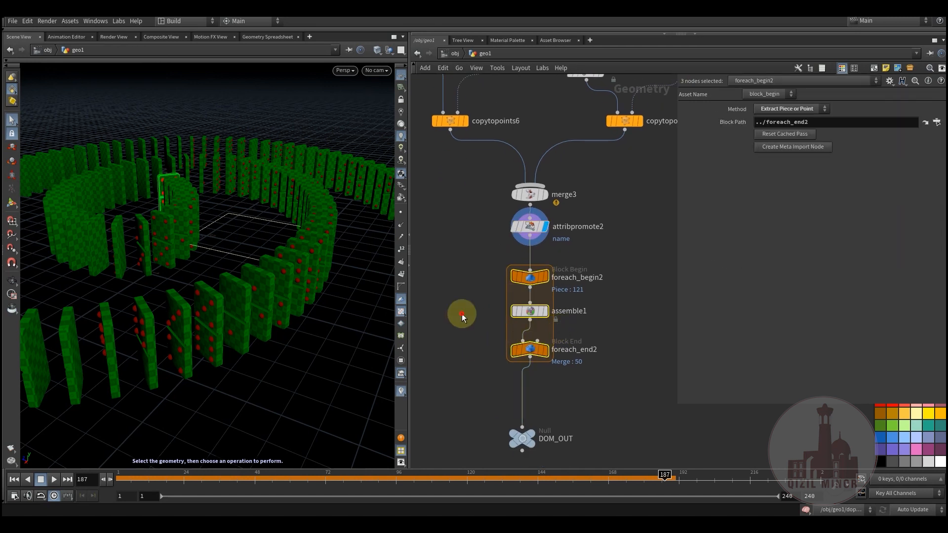
click(461, 313)
middle_drag(471, 267, 451, 301)
click(513, 260)
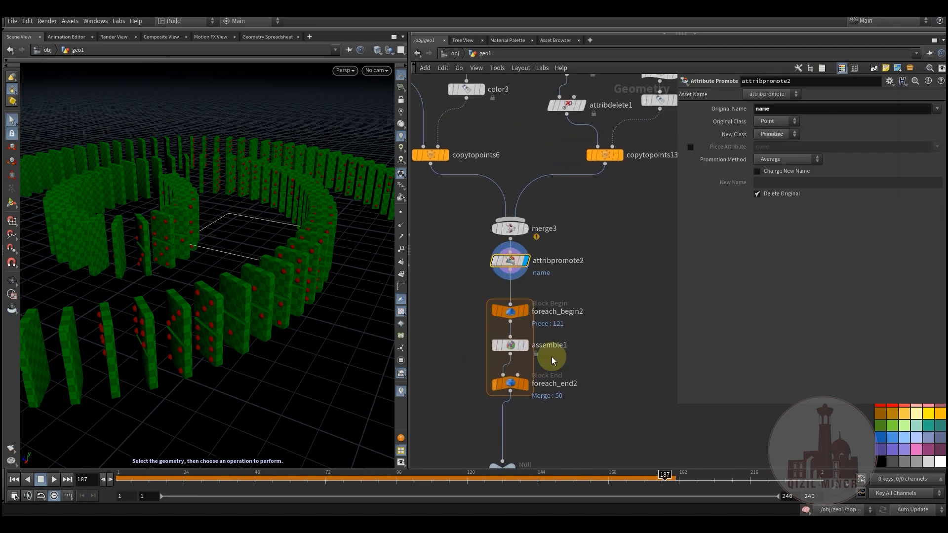
middle_drag(451, 326, 449, 333)
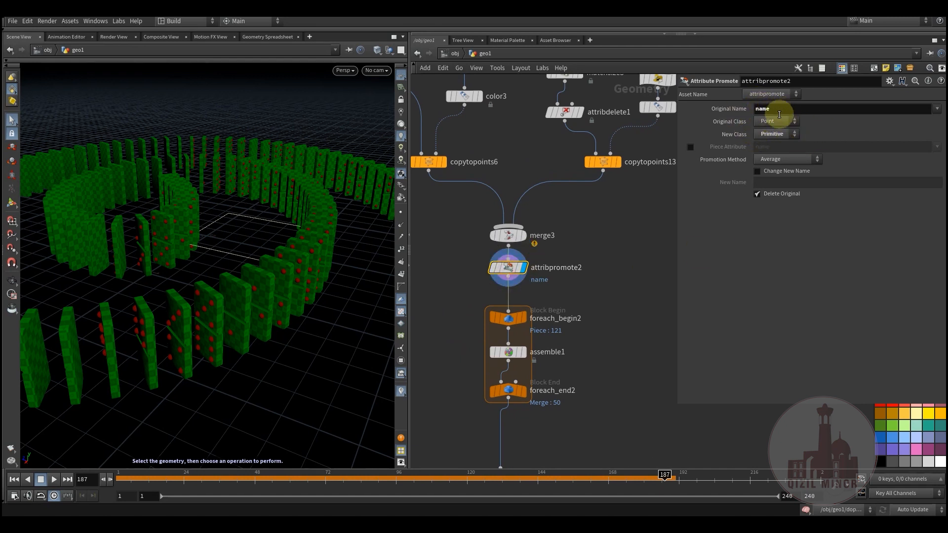
Display foreach_end2, review its piece settings by the name attribute, and inspect the node's geometry information
middle_drag(597, 239, 600, 191)
click(512, 325)
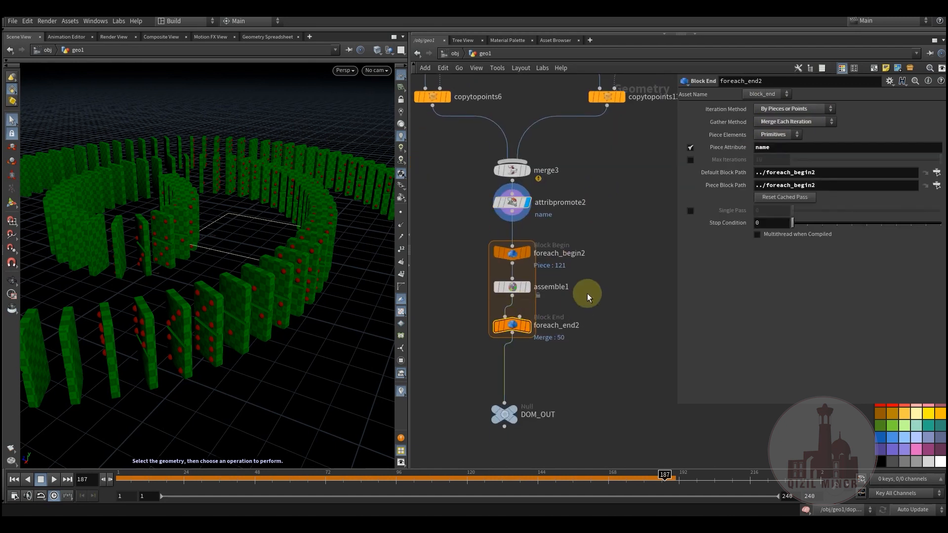
middle_drag(582, 300, 576, 309)
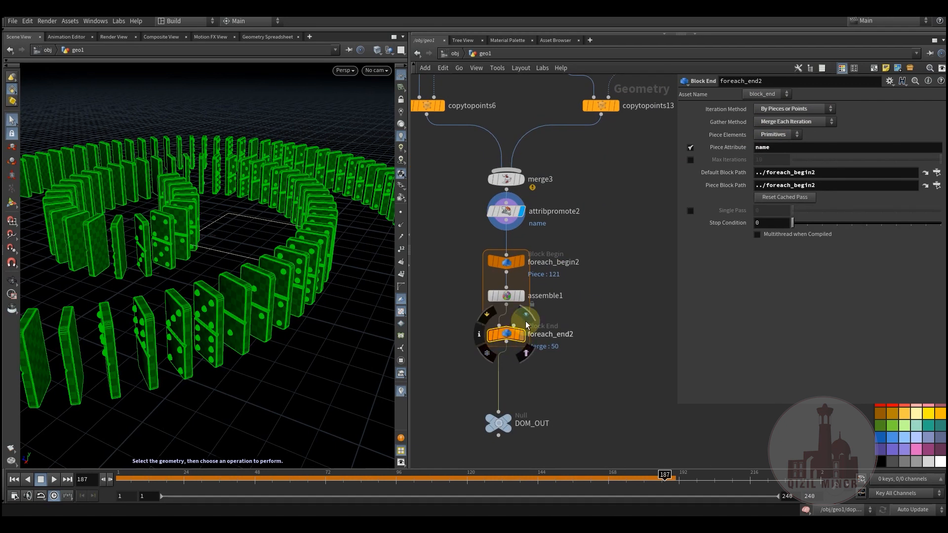
click(526, 314)
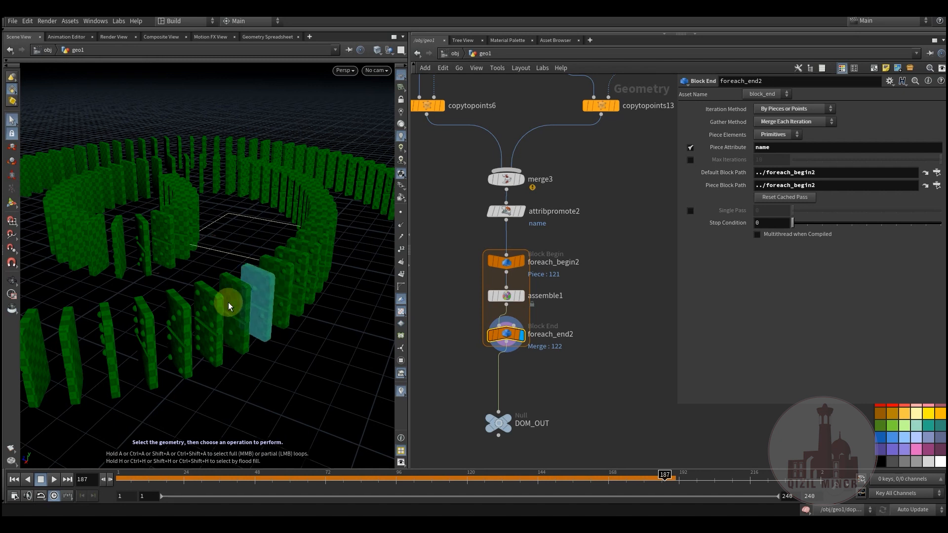
middle_click(505, 340)
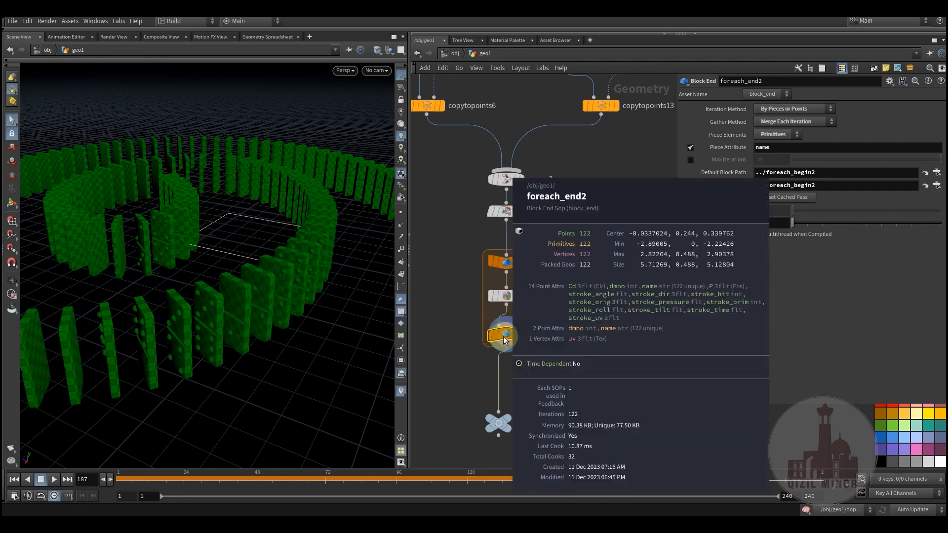
Display the DOM_OUT null and rewind the timeline to frame 1
middle_drag(555, 401, 563, 291)
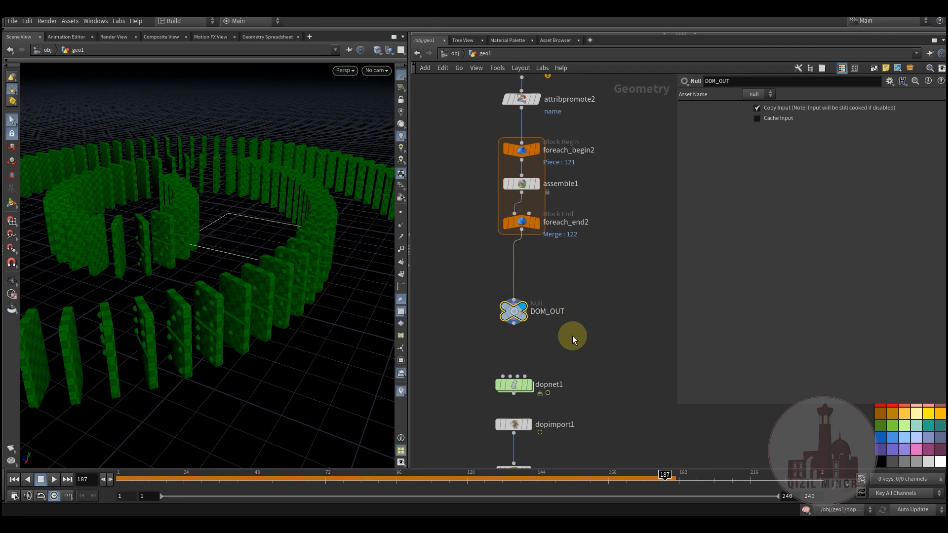
middle_drag(573, 336, 574, 279)
scroll(576, 307, down, 1)
middle_drag(579, 332, 609, 294)
scroll(575, 238, up, 2)
click(14, 480)
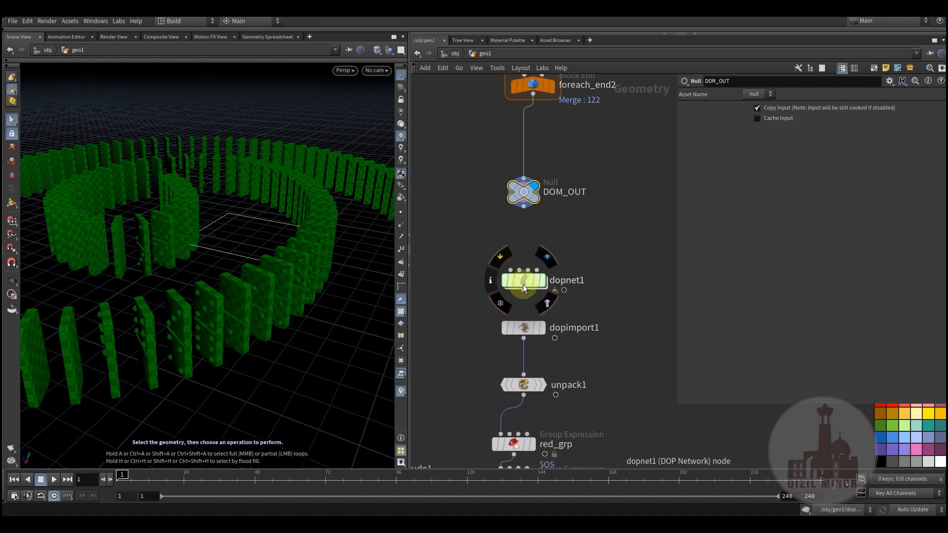
Enter the dopnet1 network and select rbdpackedobject1 to review its SOP path and Bullet data
click(523, 286)
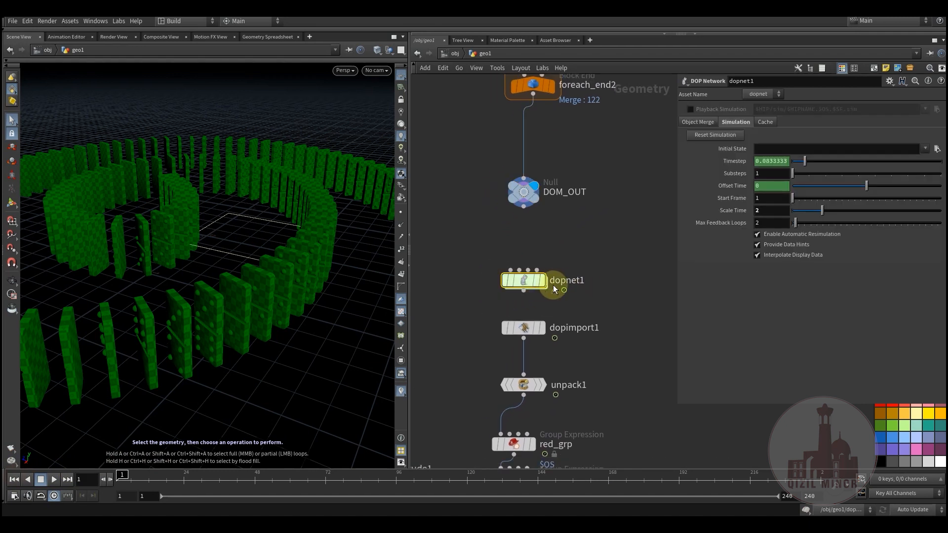
key(i)
middle_drag(469, 245, 495, 241)
middle_drag(478, 294, 527, 245)
click(512, 302)
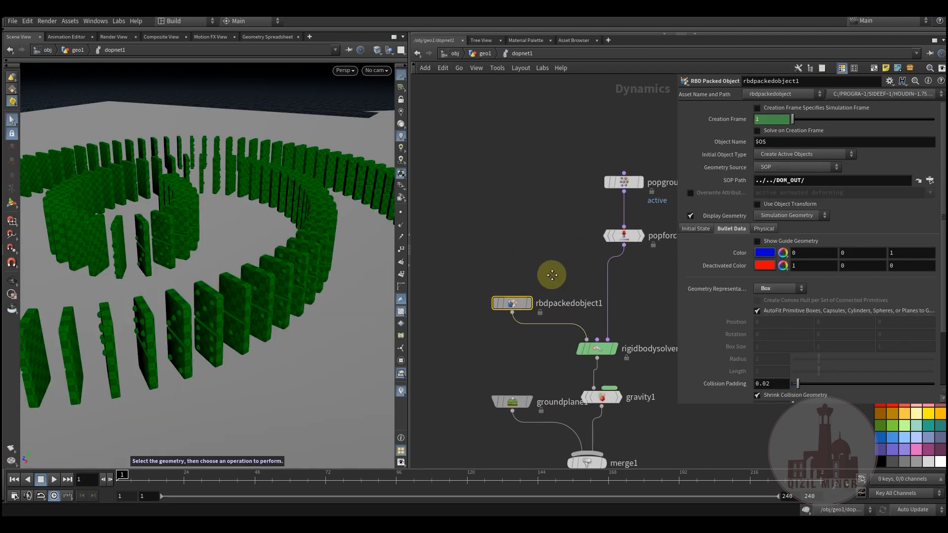
Examine the simulation chain below rbdpackedobject1, reviewing the settings of rigidbodysolver1 and gravity1
middle_drag(550, 275, 539, 196)
drag(433, 197, 632, 393)
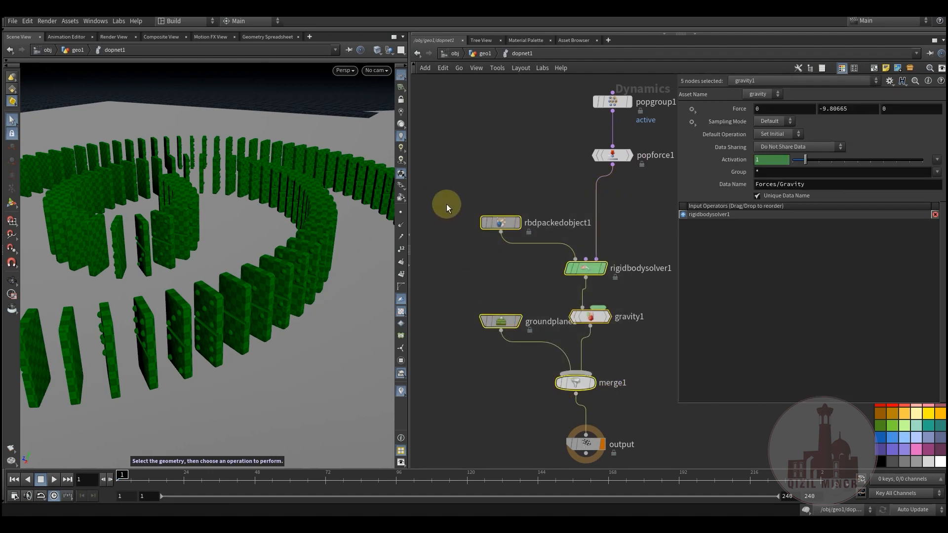
drag(518, 235, 517, 235)
click(584, 271)
middle_drag(531, 283, 502, 248)
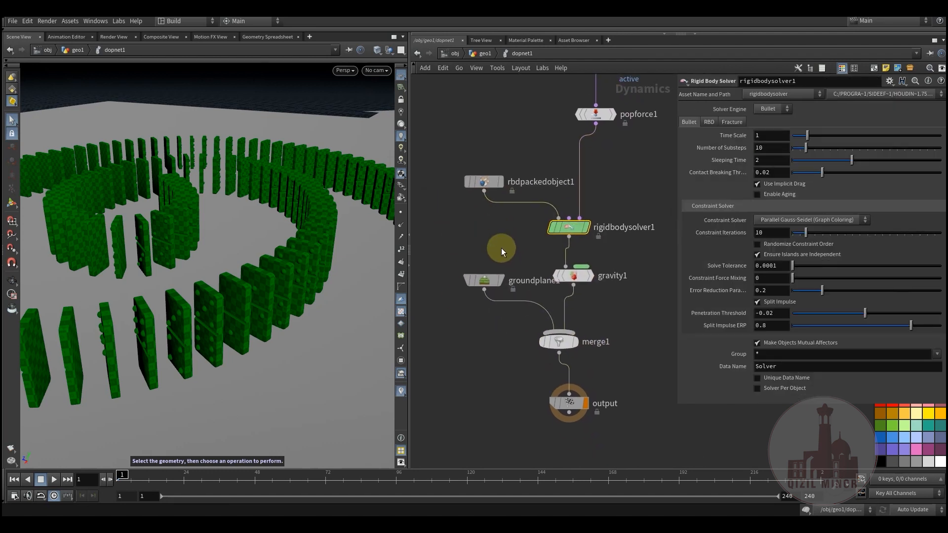
click(571, 280)
drag(489, 279, 480, 290)
mouse_move(564, 345)
drag(563, 342, 572, 349)
Review popgroup1's rule for the active group and inspect its node information at frames 1 and 4
middle_drag(498, 271, 479, 349)
key(space)
drag(210, 245, 313, 275)
middle_drag(490, 214, 474, 253)
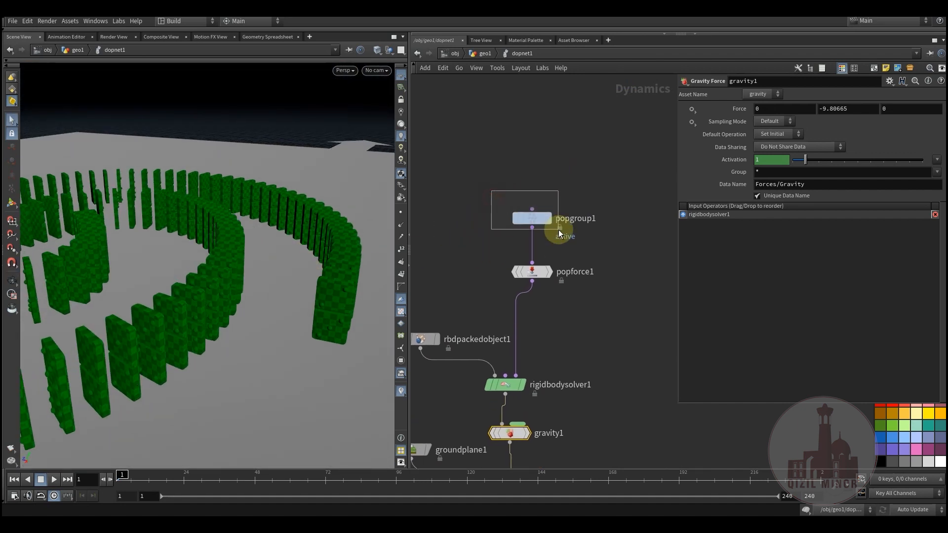
drag(558, 230, 558, 230)
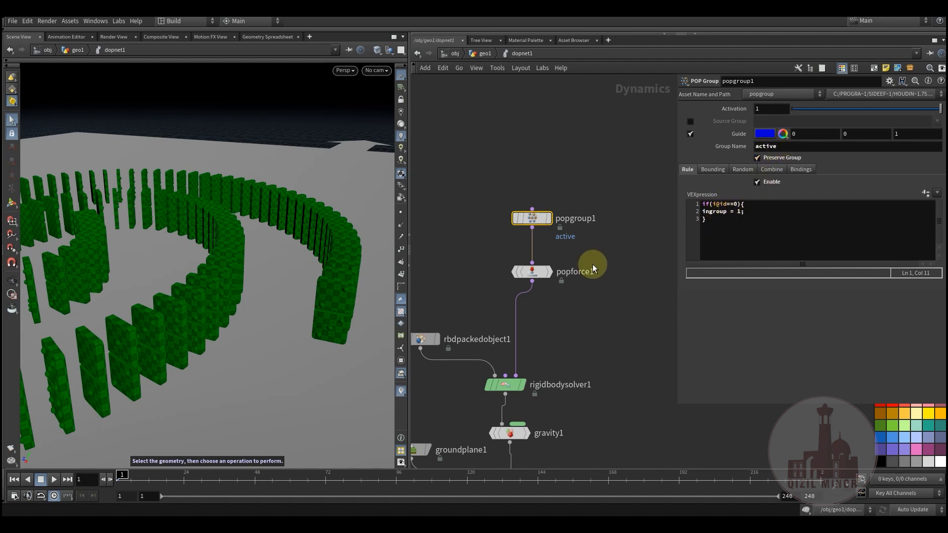
middle_click(536, 221)
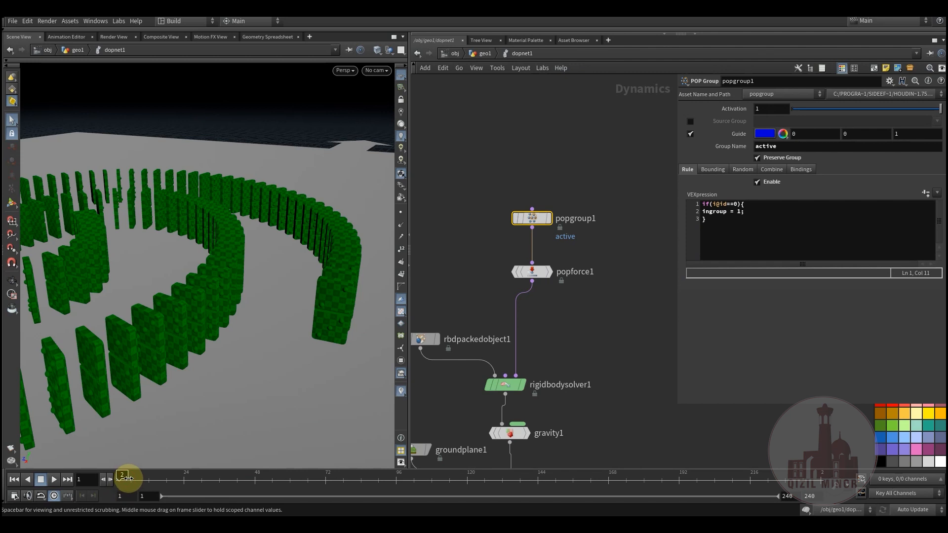
click(133, 480)
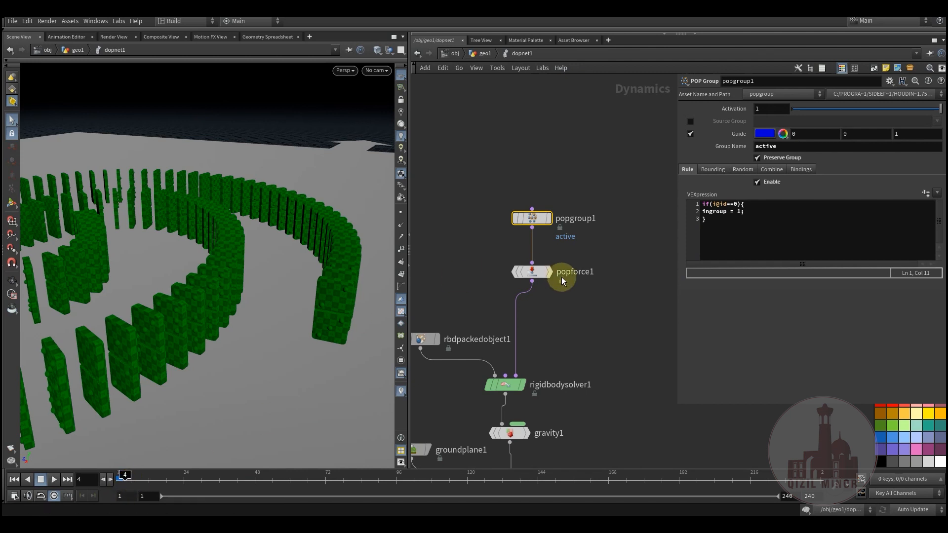
middle_click(539, 220)
Select popforce1 and reveal the expression behind its Activation parameter
click(527, 277)
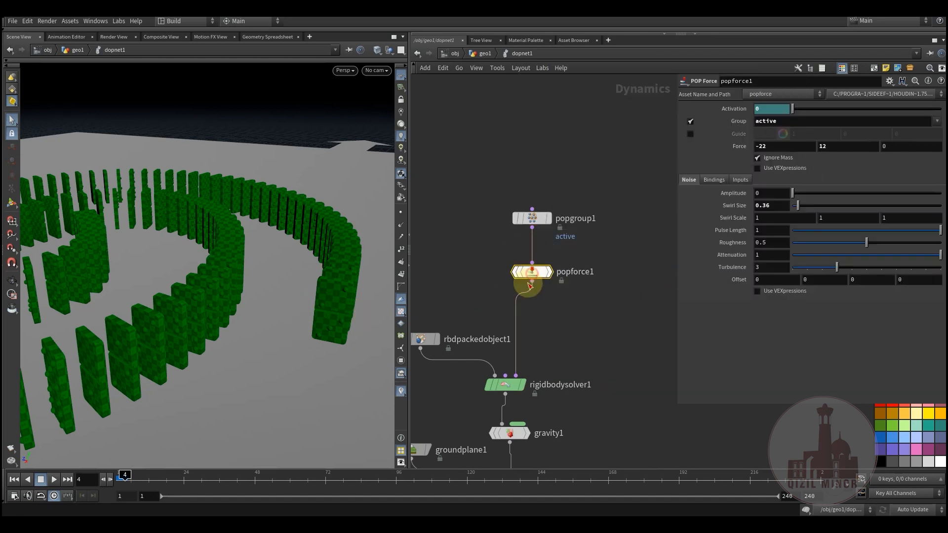
click(782, 126)
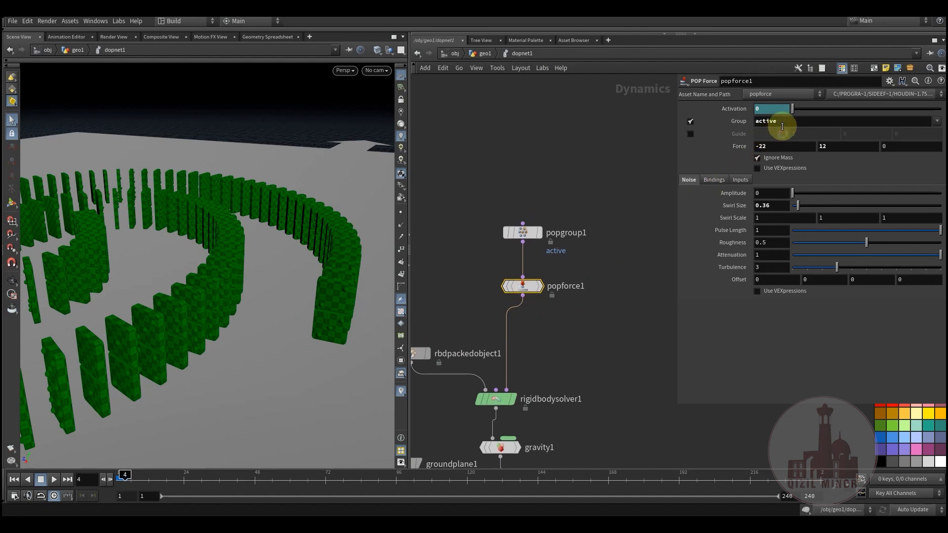
click(732, 108)
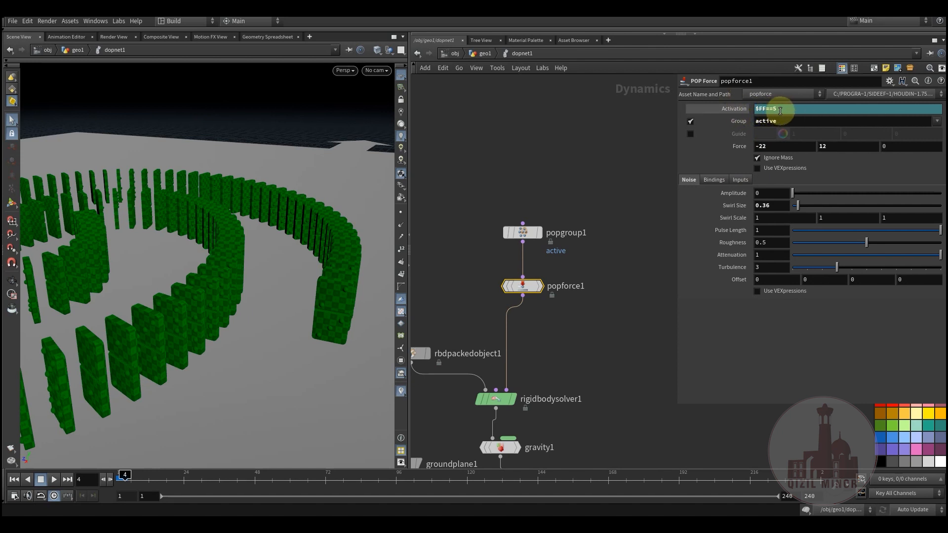
click(743, 110)
Review popforce1's Group and Force values in relation to the spiral's first domino and popgroup1
double_click(750, 120)
double_click(774, 146)
click(606, 312)
middle_drag(586, 328, 578, 352)
alt+drag(253, 332, 295, 331)
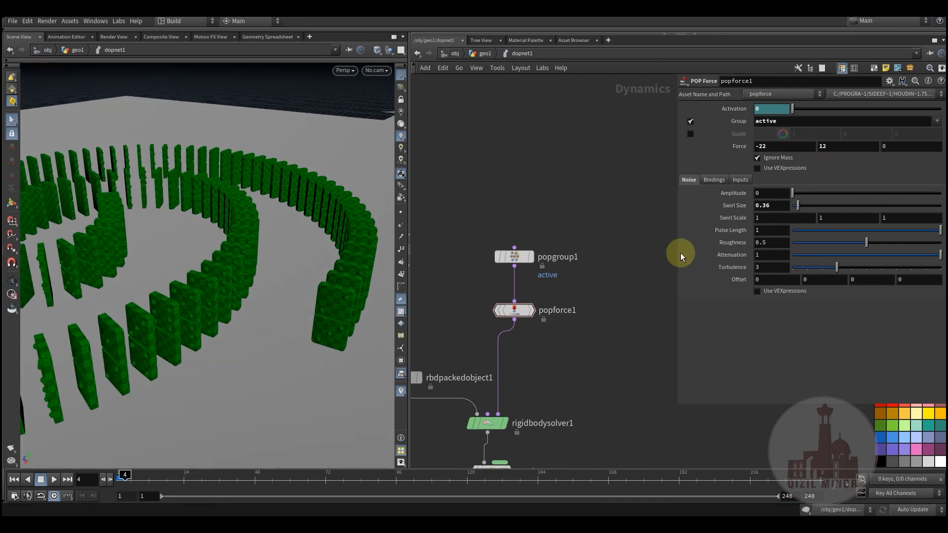
drag(771, 144, 737, 145)
middle_drag(597, 332, 597, 289)
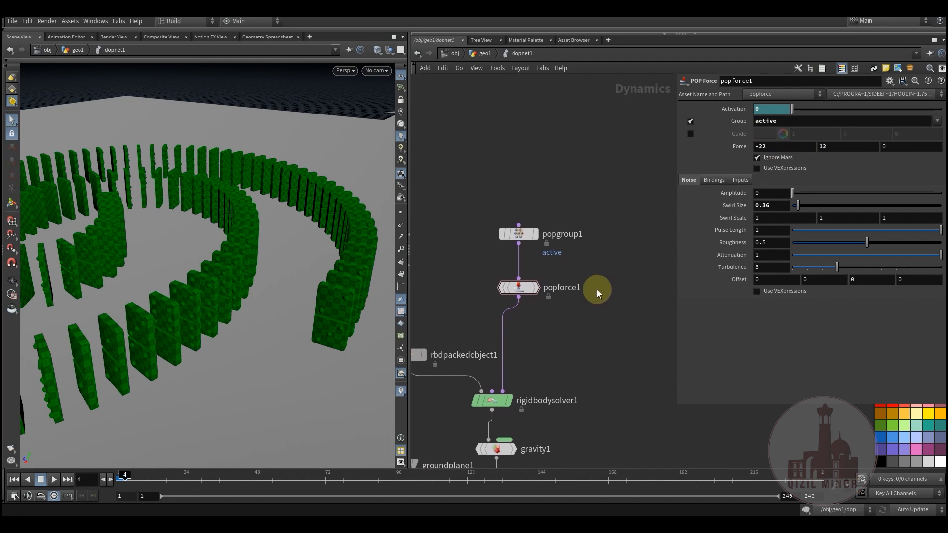
drag(500, 300, 500, 301)
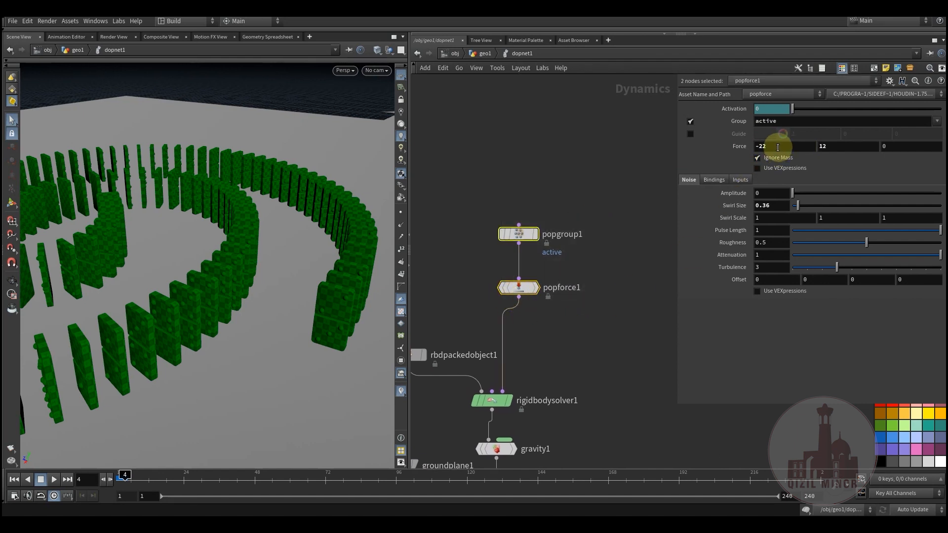
click(606, 338)
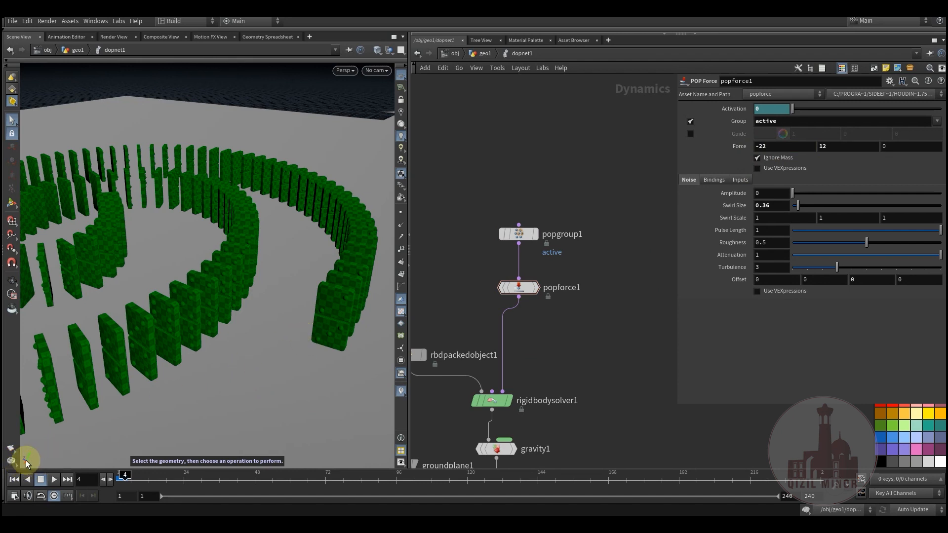
Scrub the simulation through to frame 33 and watch the outer end of the domino spiral
alt+drag(84, 423, 112, 426)
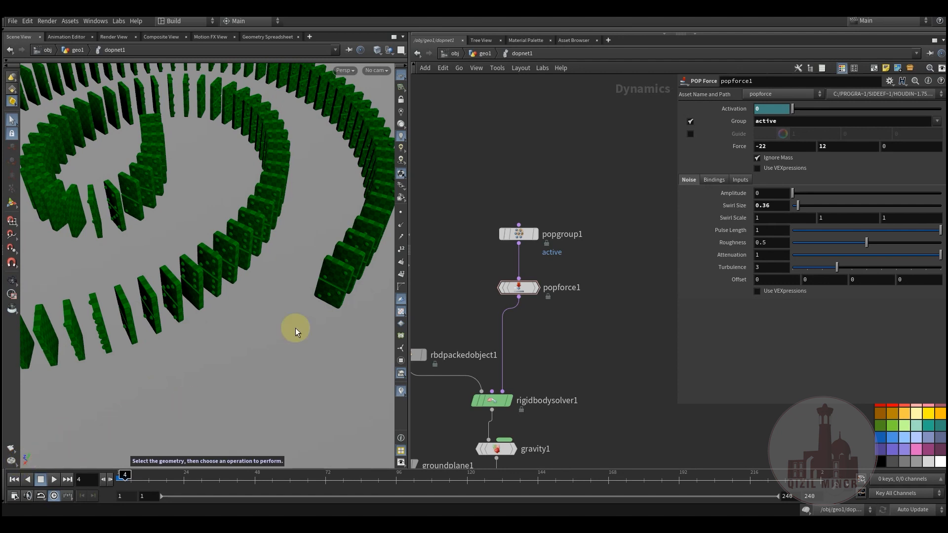
middle_drag(597, 321, 547, 381)
alt+drag(301, 309, 243, 436)
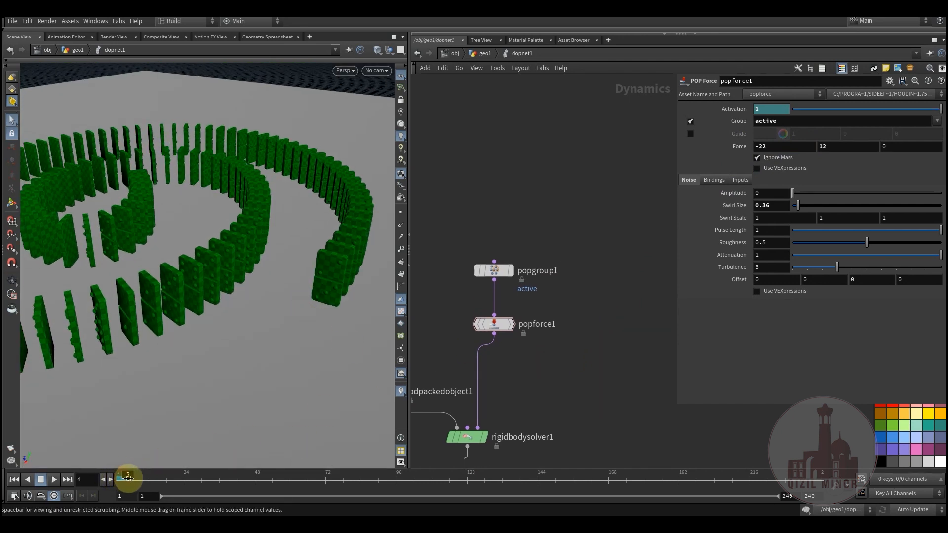
drag(135, 479, 150, 484)
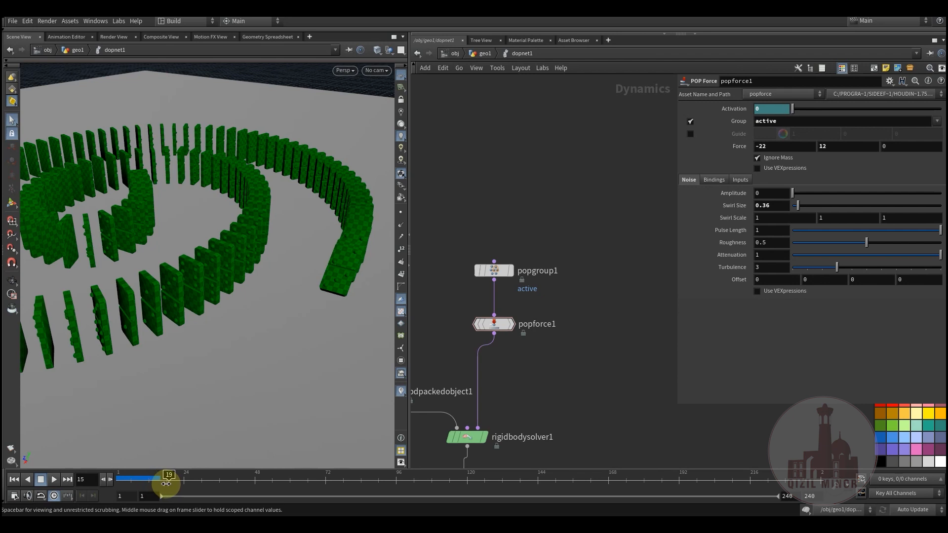
drag(164, 480, 210, 480)
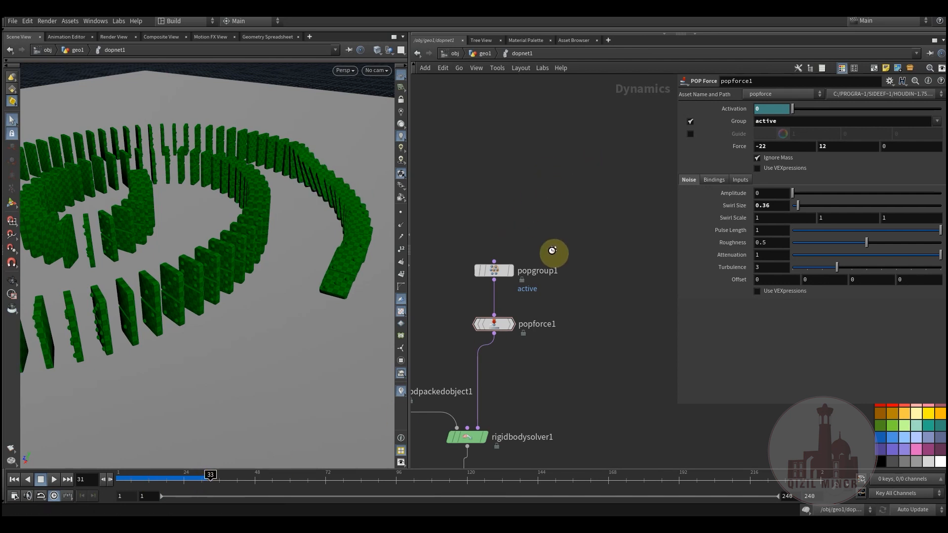
middle_drag(586, 302, 601, 282)
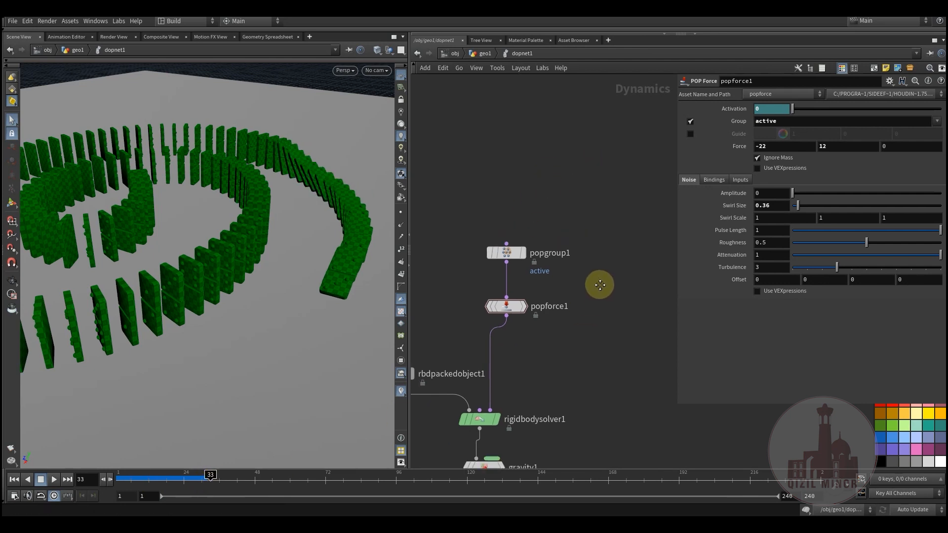
Return to the geo1 network and display dopimport1, followed by unpack1
click(484, 54)
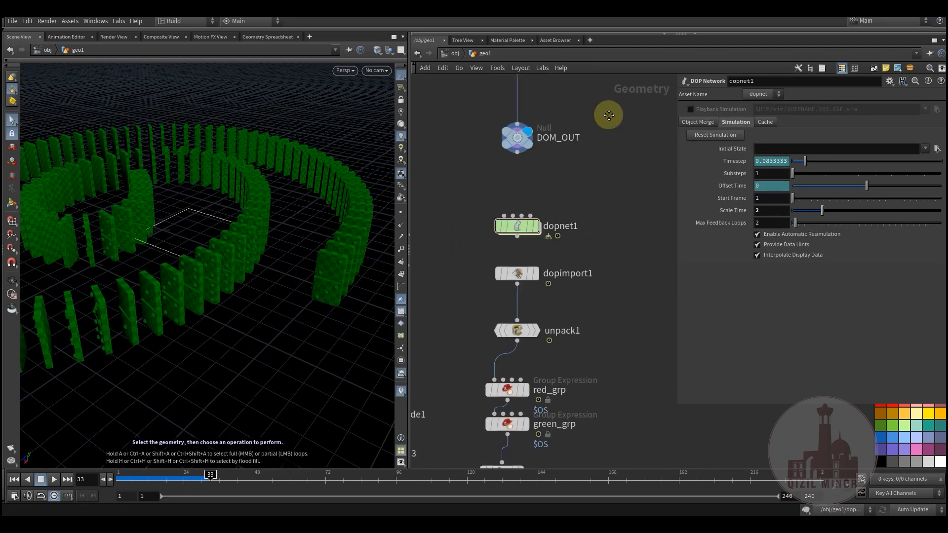
click(532, 168)
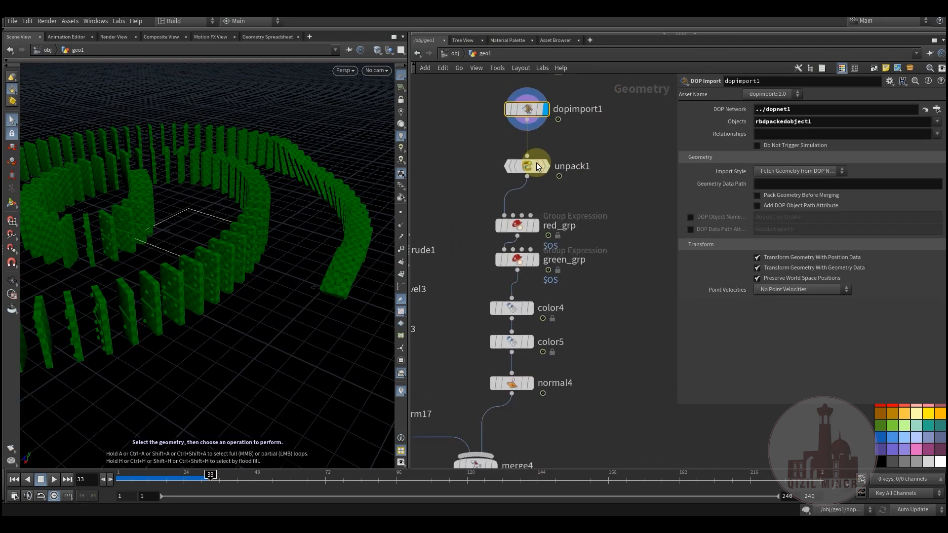
mouse_move(534, 169)
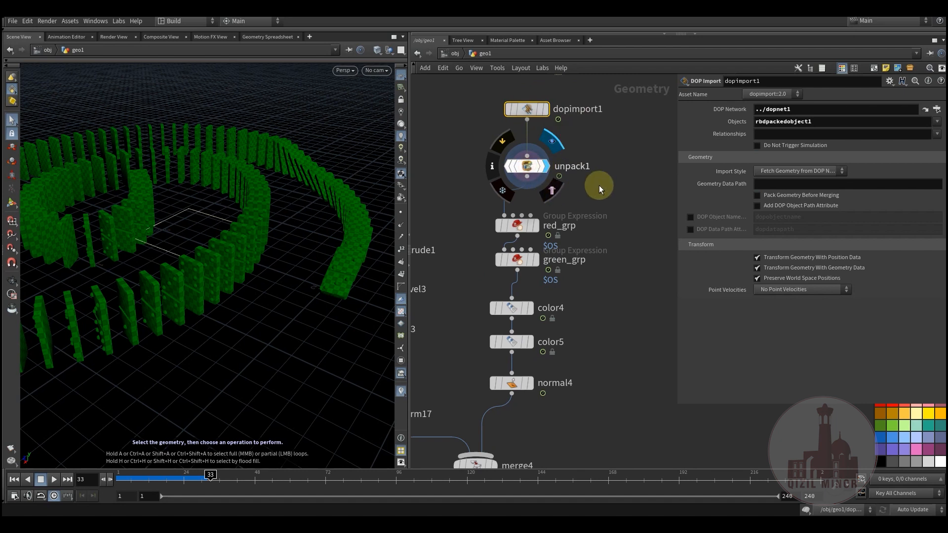
Display red_grp below unpack1 and review its point group expression
middle_drag(624, 164, 582, 370)
scroll(582, 346, down, 2)
middle_drag(575, 242, 604, 137)
scroll(603, 168, up, 2)
middle_drag(524, 366, 550, 233)
mouse_move(532, 212)
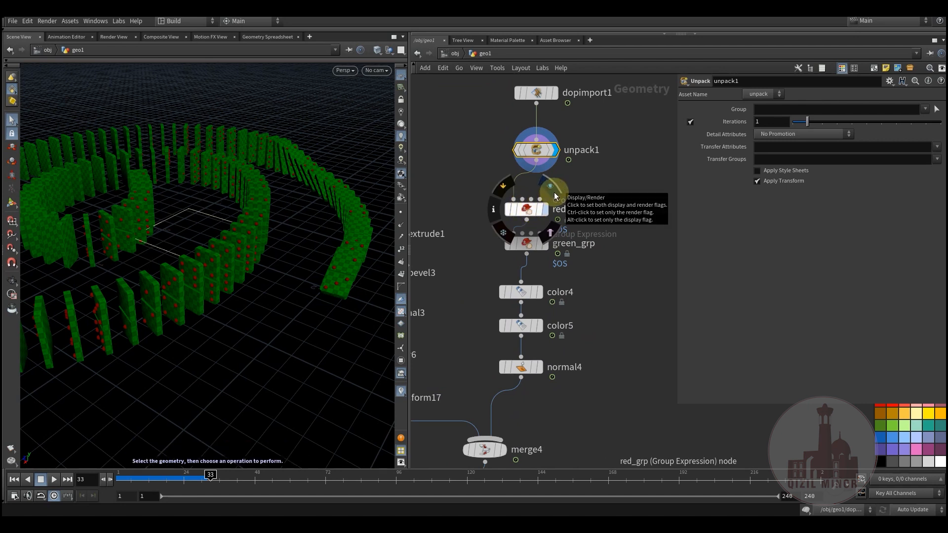
click(553, 193)
click(532, 212)
Check the colours assigned by color3 and color2 ahead of the copy nodes, and return to red_grp
middle_drag(593, 180, 578, 330)
scroll(558, 298, down, 3)
middle_drag(582, 161, 573, 311)
middle_drag(591, 268, 600, 369)
mouse_move(489, 168)
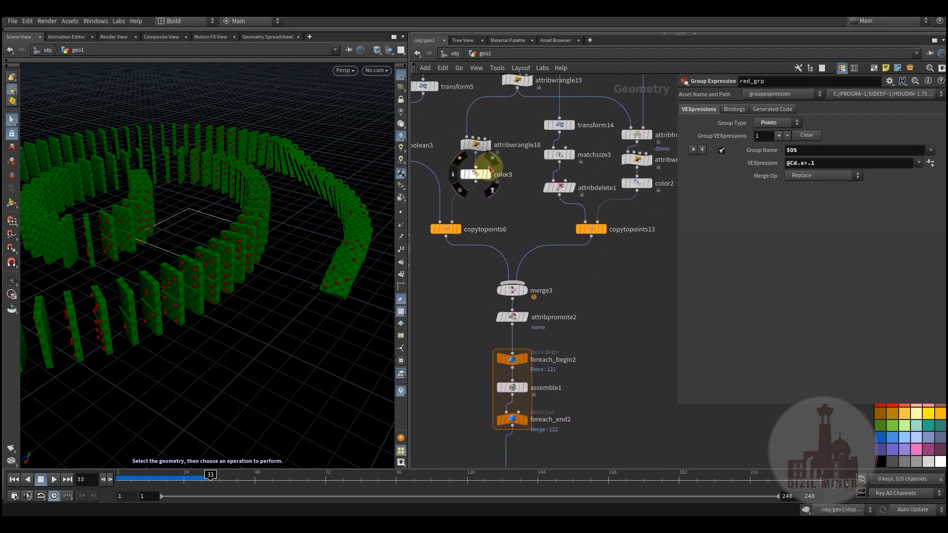
drag(476, 176, 475, 185)
middle_drag(535, 218, 510, 226)
click(613, 194)
drag(445, 199, 453, 193)
middle_drag(487, 228, 503, 117)
scroll(504, 119, down, 4)
middle_drag(547, 233, 561, 165)
scroll(519, 297, up, 5)
middle_drag(565, 276, 570, 206)
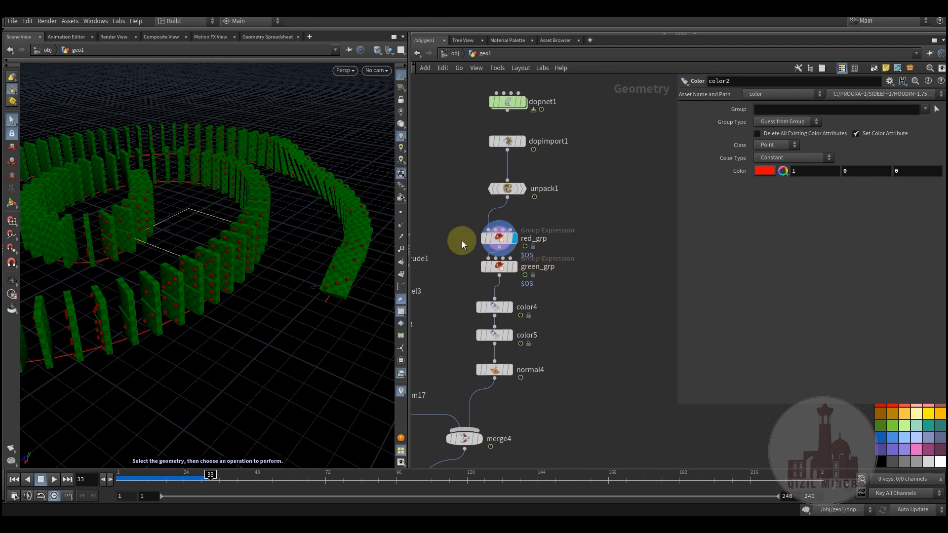
Display color4, followed by color5, and review the domino body and dot colours from up close
middle_drag(607, 286, 613, 197)
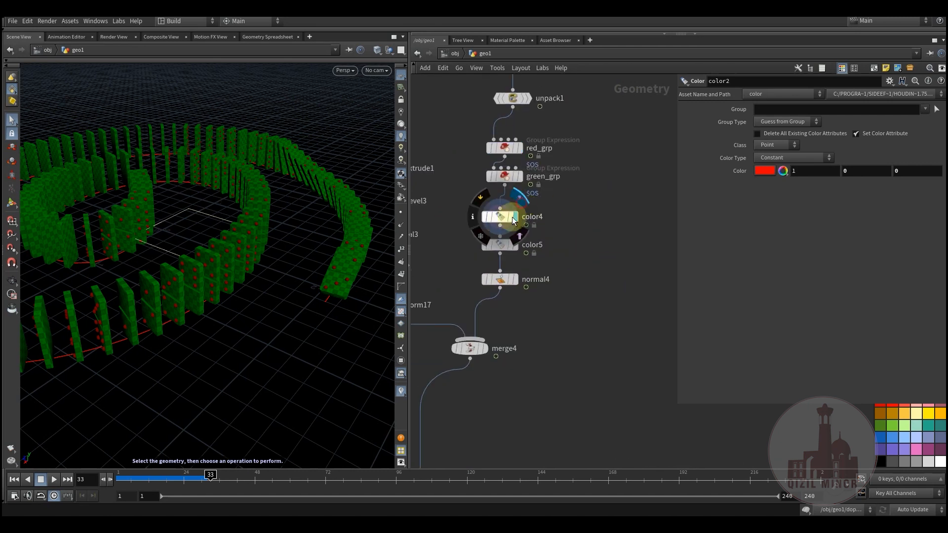
click(504, 218)
middle_drag(506, 253, 509, 241)
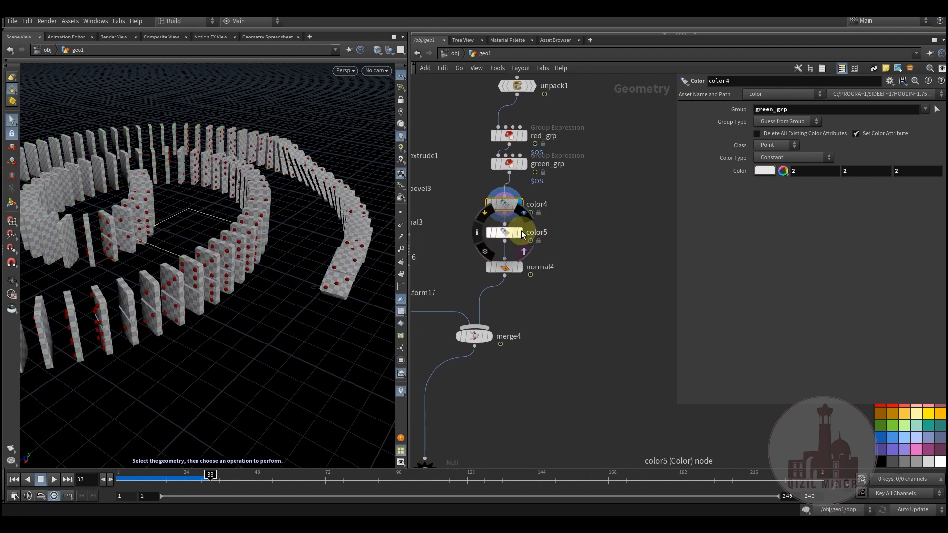
click(521, 235)
click(505, 236)
middle_drag(571, 245, 567, 254)
alt+drag(187, 268, 224, 267)
alt+right_drag(224, 267, 260, 260)
click(233, 274)
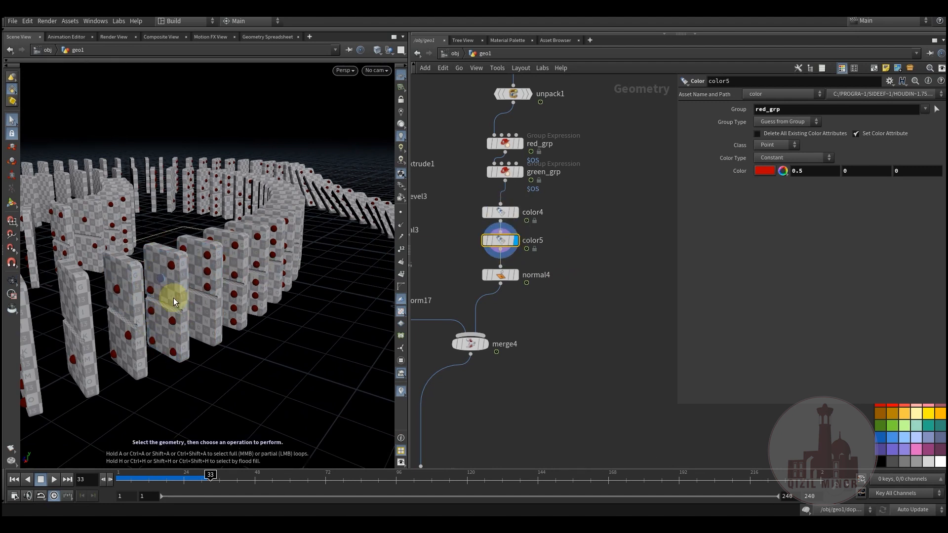
Display normal4 below color5, followed by transform17 at the end of the grid branch, and view the curved backdrop
middle_drag(525, 312, 555, 313)
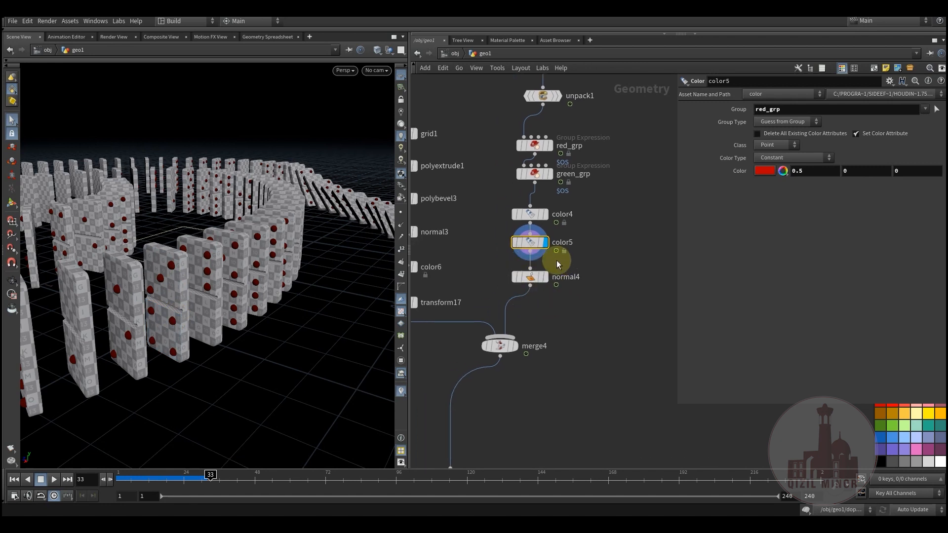
click(533, 279)
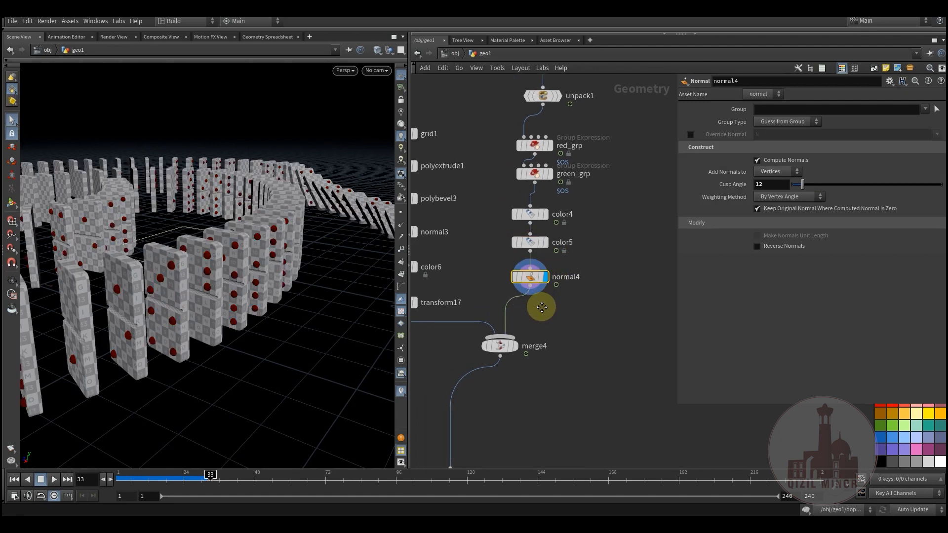
middle_drag(455, 295, 539, 316)
mouse_move(486, 323)
click(508, 310)
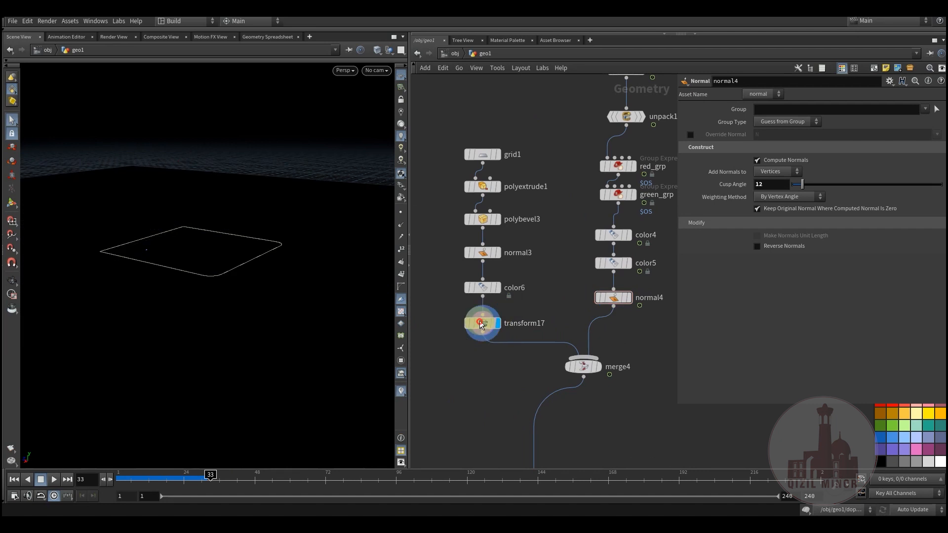
click(482, 323)
key(Escape)
right_drag(207, 315, 207, 286)
drag(207, 286, 434, 360)
middle_drag(516, 385, 448, 331)
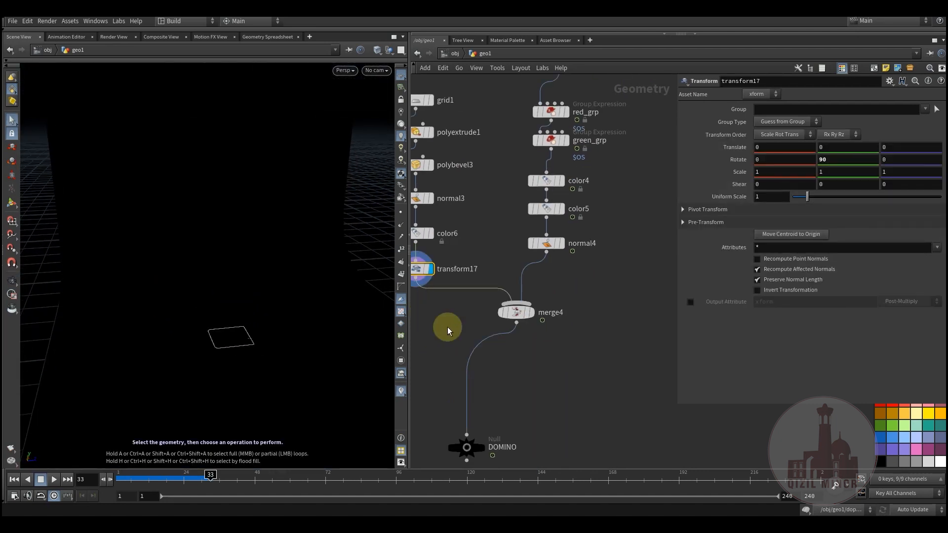
Display merge4 to review the backdrop combined with the recoloured dominoes
click(535, 298)
click(516, 312)
middle_drag(572, 360, 583, 254)
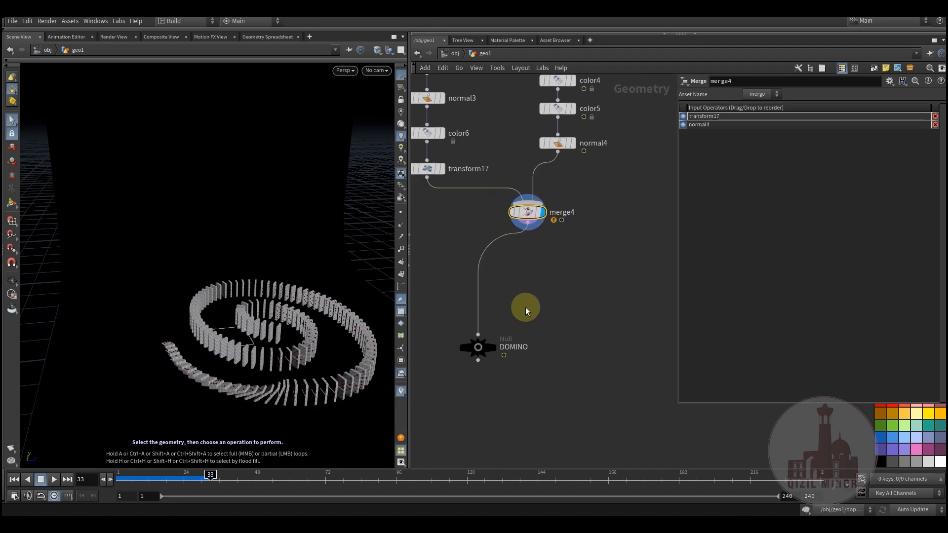
Display the DOMINO null at the end of the network and view the domino spiral from a closer angle
click(492, 343)
click(480, 347)
middle_drag(415, 347, 411, 367)
alt+drag(357, 364, 188, 313)
alt+right_drag(228, 281, 321, 259)
alt+drag(321, 260, 194, 300)
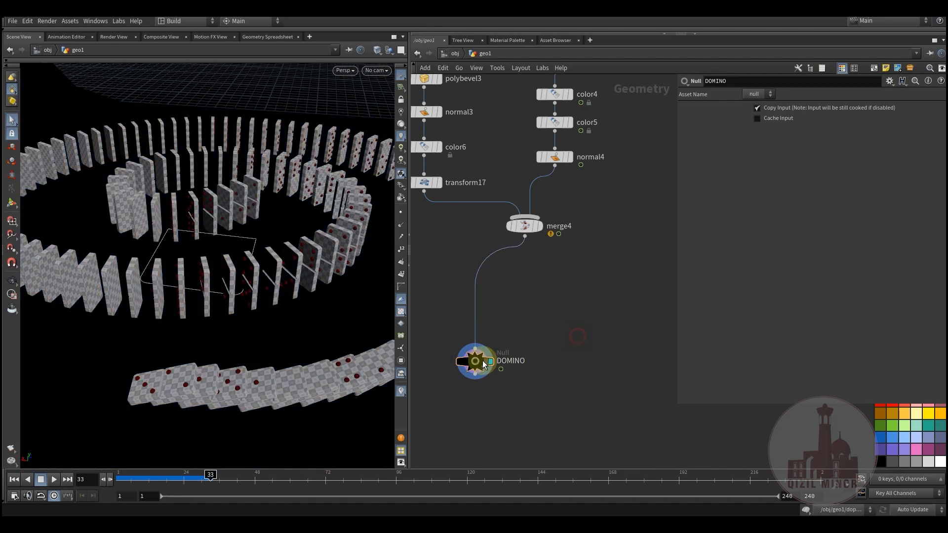
click(603, 360)
Scrub the final DOMINO output forward to frame 86 and watch the outer ring of dominoes fall
drag(127, 480, 243, 476)
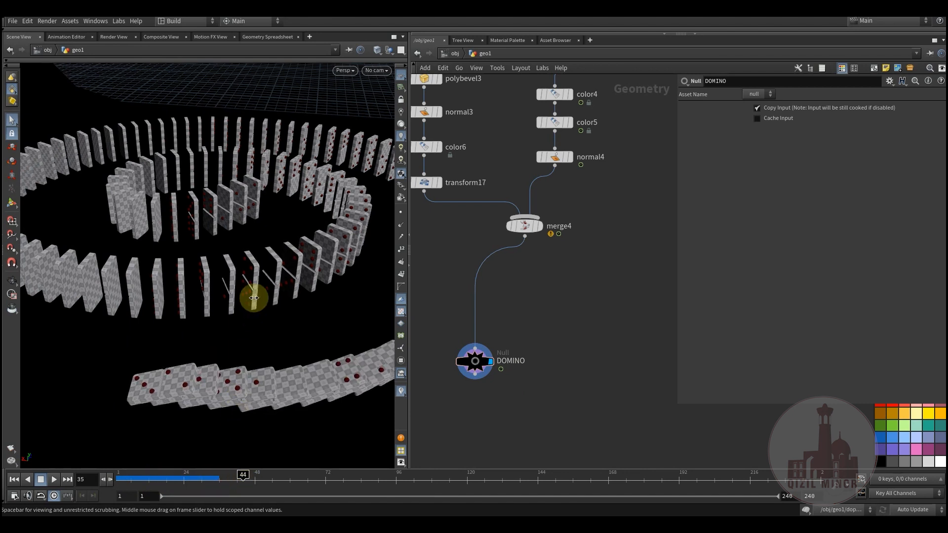
key(Escape)
drag(253, 290, 286, 391)
key(s)
drag(250, 483, 365, 478)
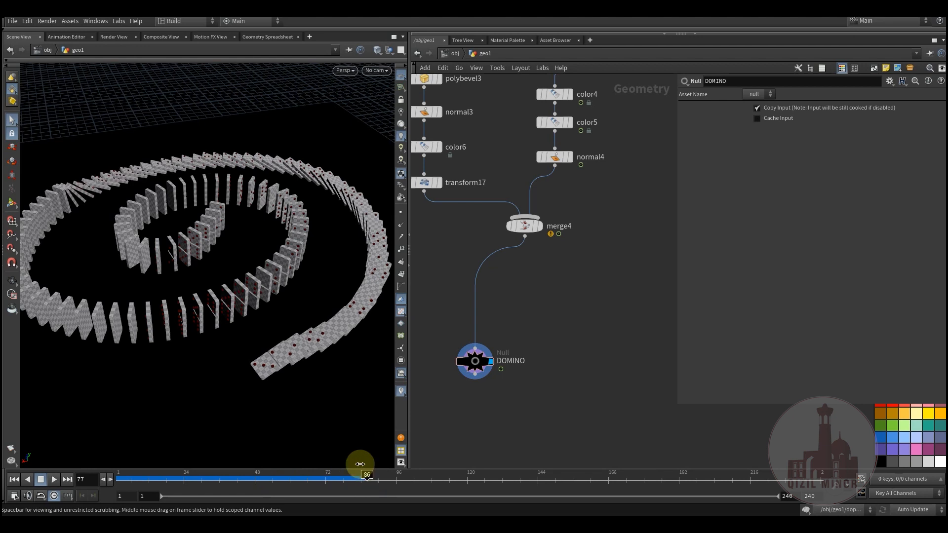
Scrub the simulation on to frame 153, viewing the whole spiral from another angle
key(Escape)
mouse_move(262, 309)
mouse_down()
mouse_move(237, 301)
mouse_move(252, 281)
mouse_move(242, 301)
mouse_up()
key(s)
drag(174, 482, 564, 475)
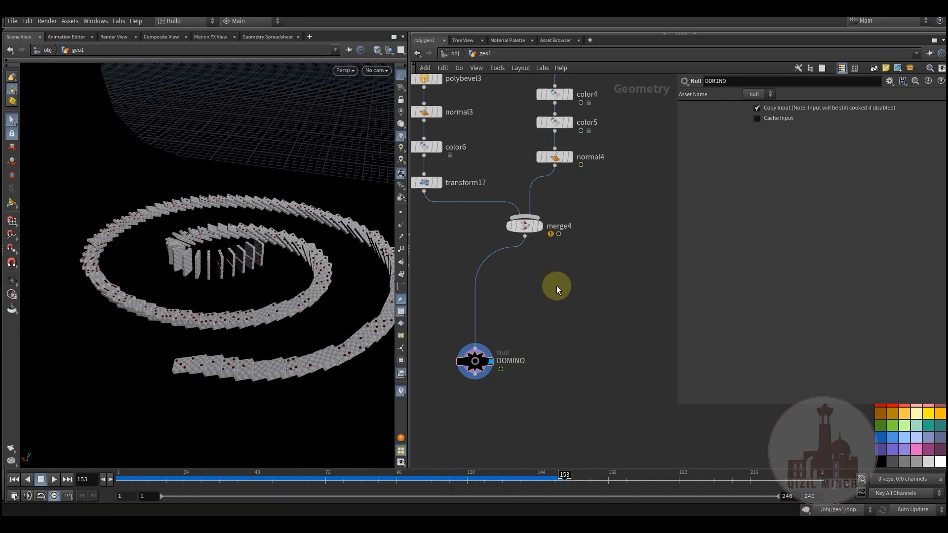
Review the network from the DOM_OUT null down to DOMINO, checking the simulation settings of dopnet1
middle_drag(577, 280, 491, 428)
scroll(512, 367, down, 3)
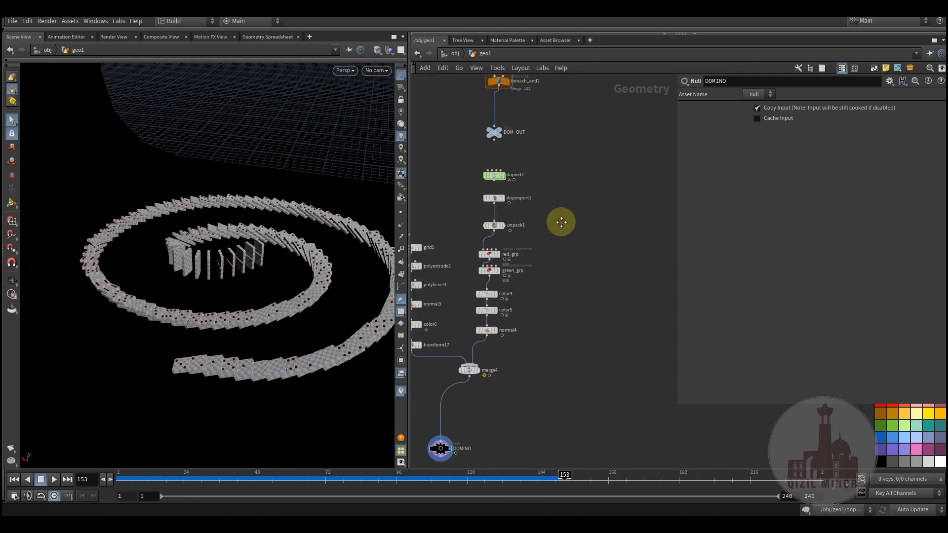
middle_drag(432, 171, 442, 278)
drag(450, 273, 522, 292)
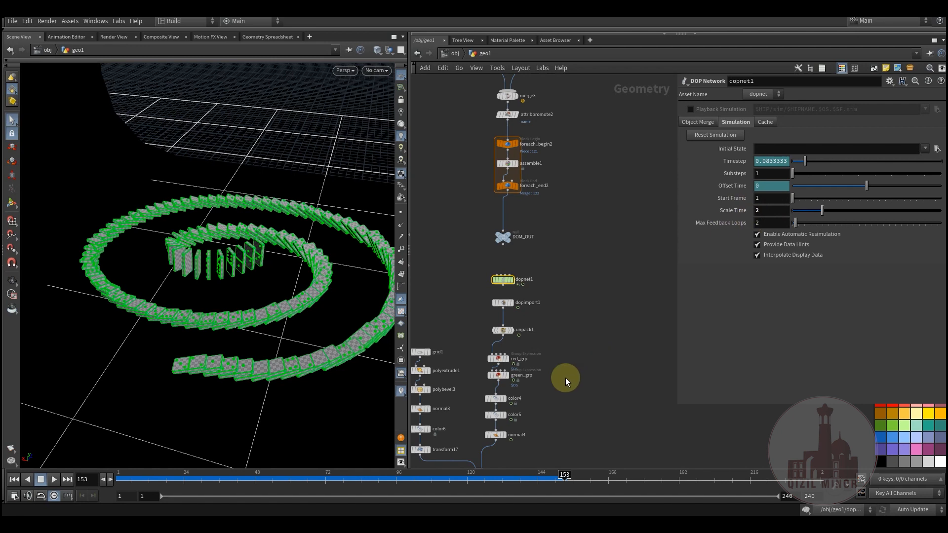
middle_drag(578, 382, 596, 241)
click(582, 292)
middle_drag(513, 395, 541, 360)
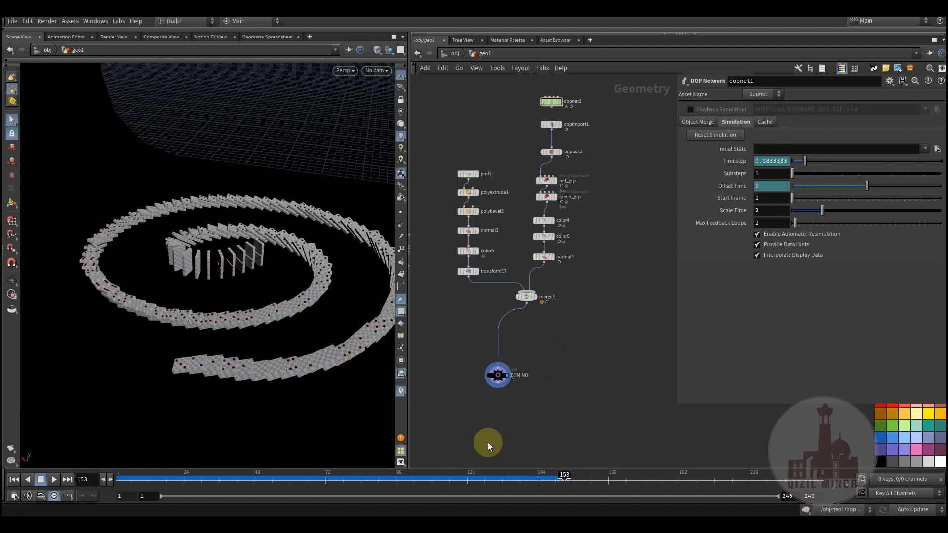